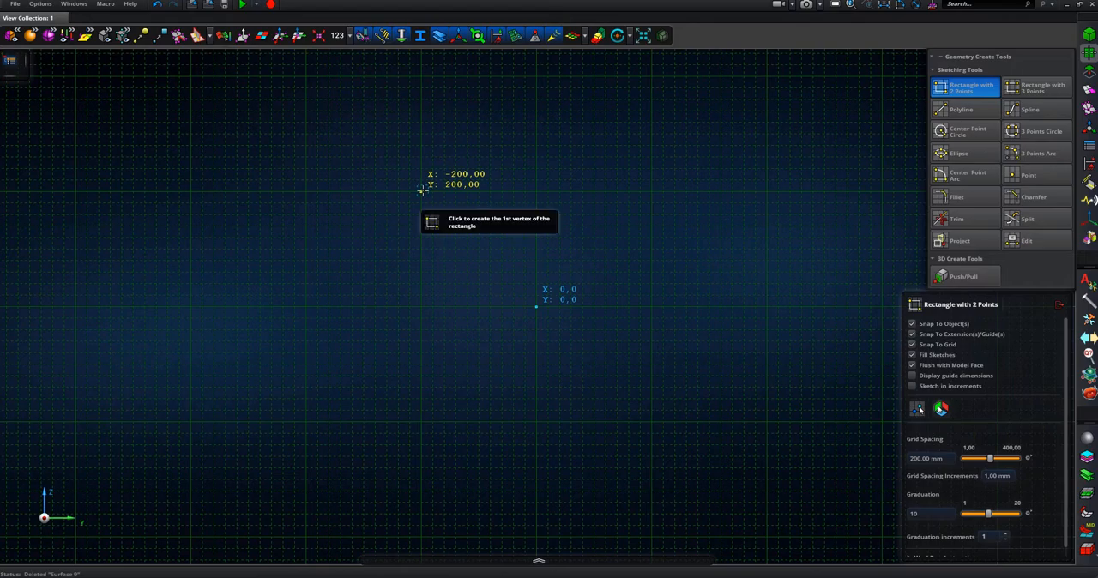
- Sketch the outer rectangle from the X -200, Y 200 corner and set it to 64 mm wide by 84 mm high
{"action": "left_click", "coordinate": [537, 305]}
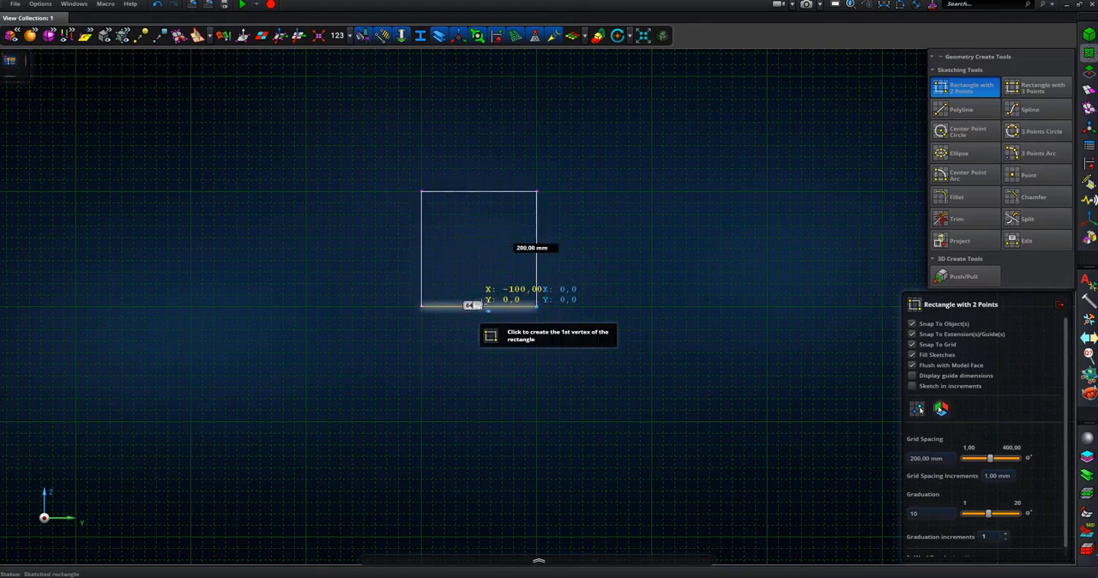
{"action": "key", "text": "Return"}
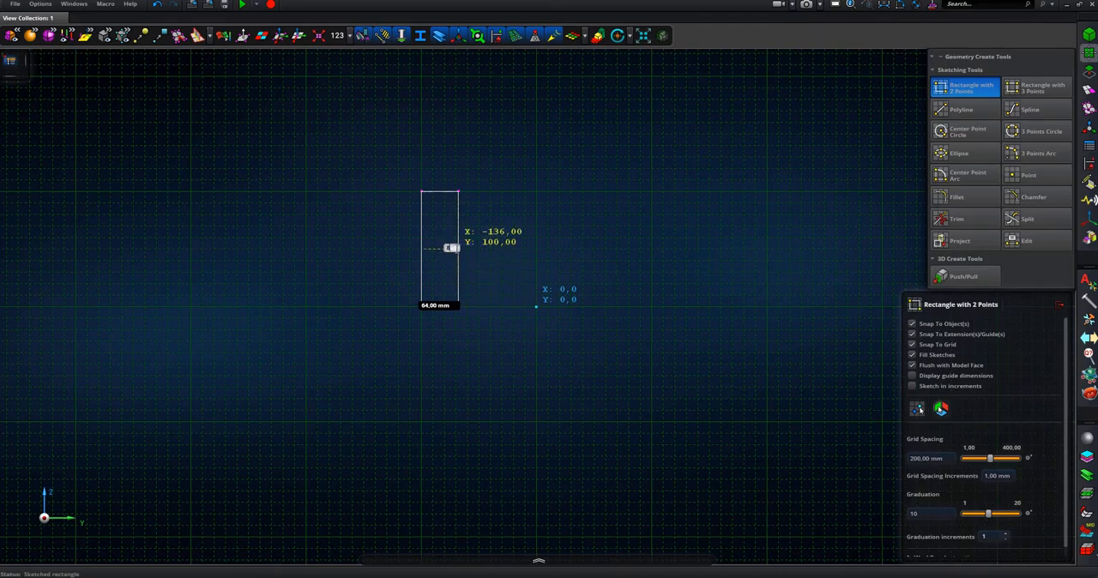
{"action": "scroll", "coordinate": [414, 221], "scroll_direction": "up", "scroll_amount": 6}
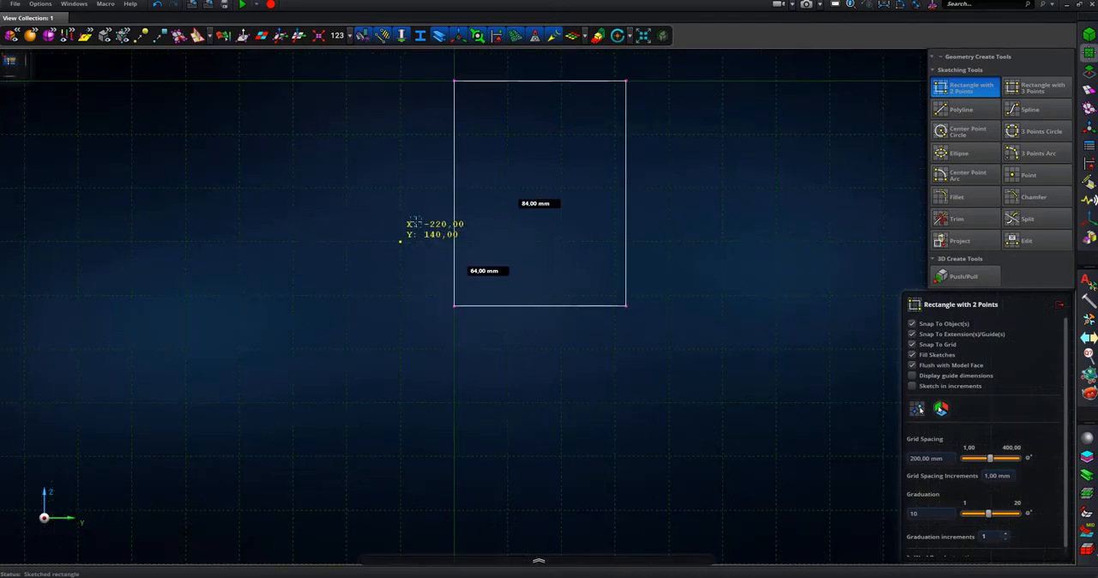
{"action": "middle_click_drag", "start_coordinate": [478, 273], "coordinate": [464, 357]}
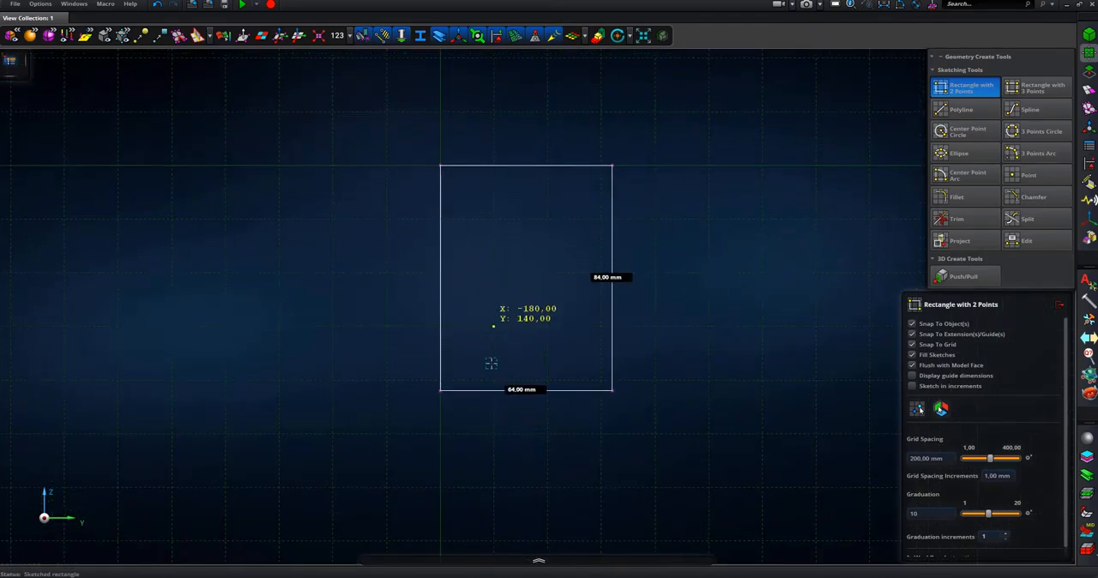
- Sketch two full-width rectangles from the outer rectangle's lower-left corner, 12.5 mm and 25 mm high
{"action": "left_click", "coordinate": [441, 390]}
{"action": "left_click", "coordinate": [612, 278]}
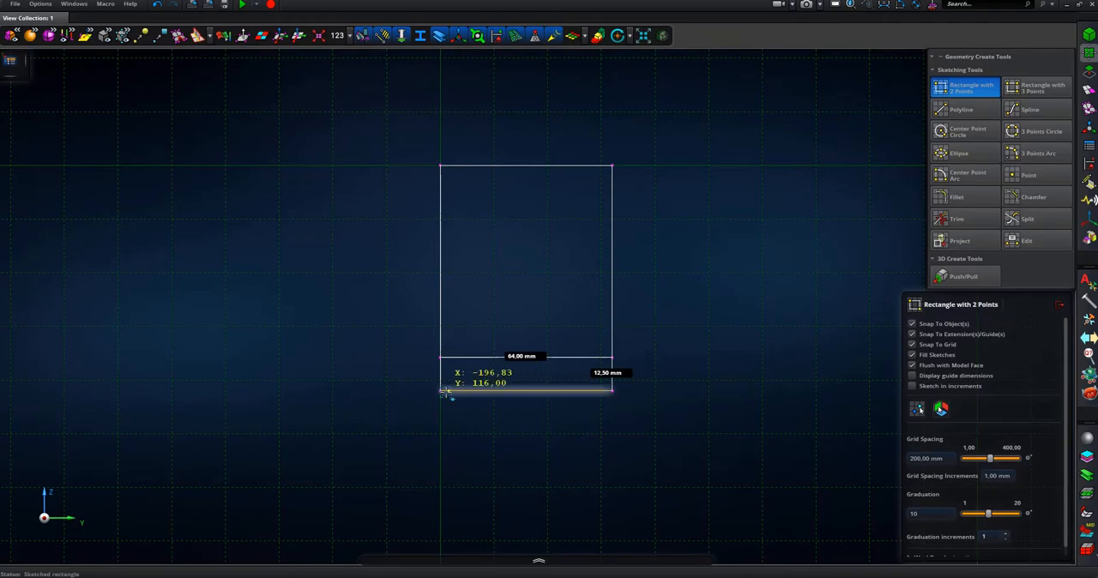
{"action": "left_click", "coordinate": [441, 390]}
{"action": "left_click", "coordinate": [612, 303]}
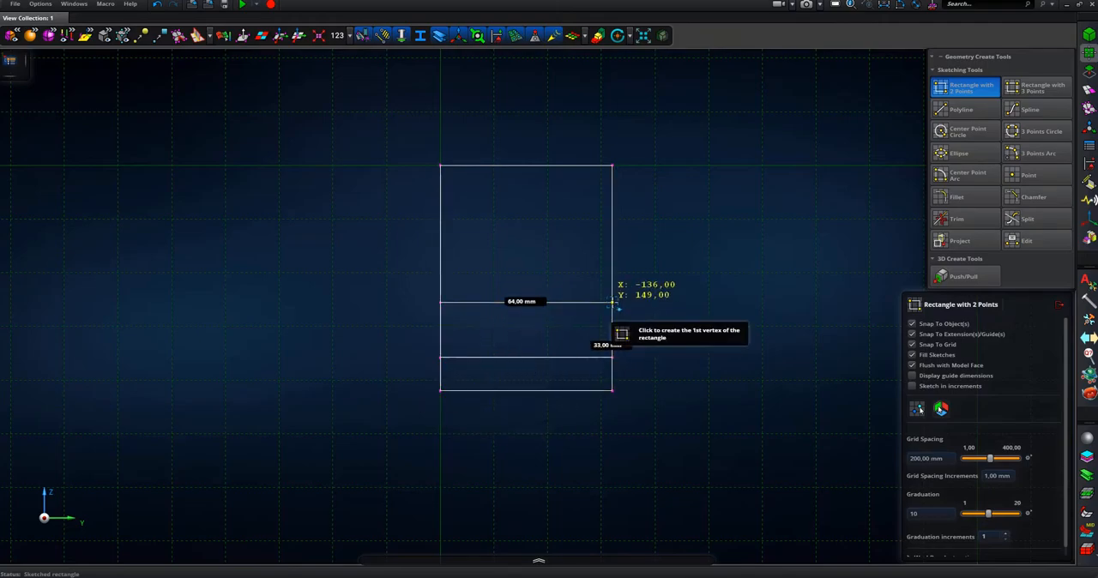
{"action": "left_click", "coordinate": [598, 345]}
{"action": "type", "text": "2"}
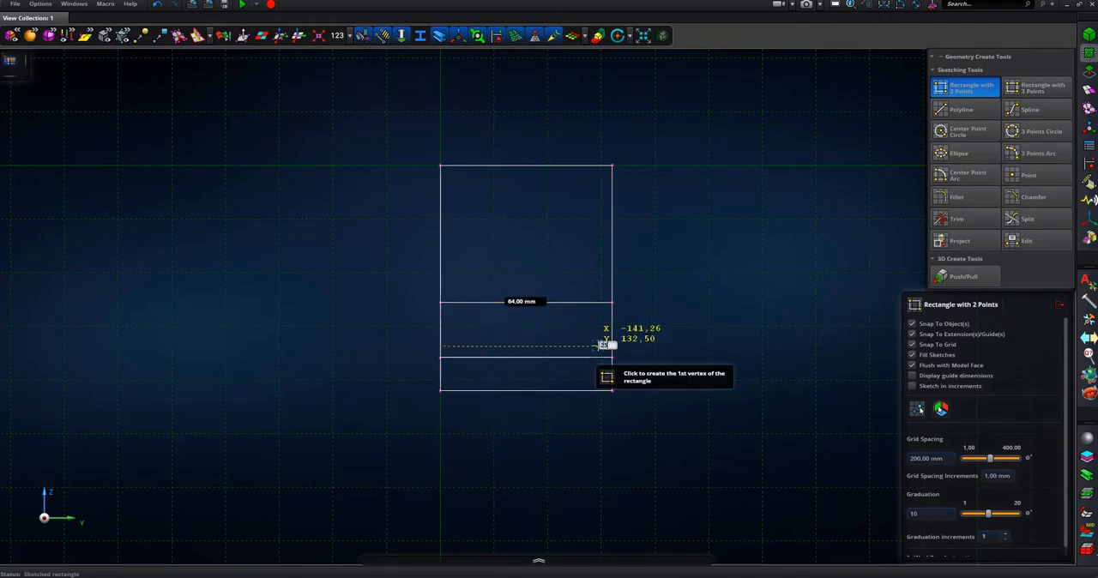
{"action": "type", "text": "5"}
{"action": "key", "text": "Return"}
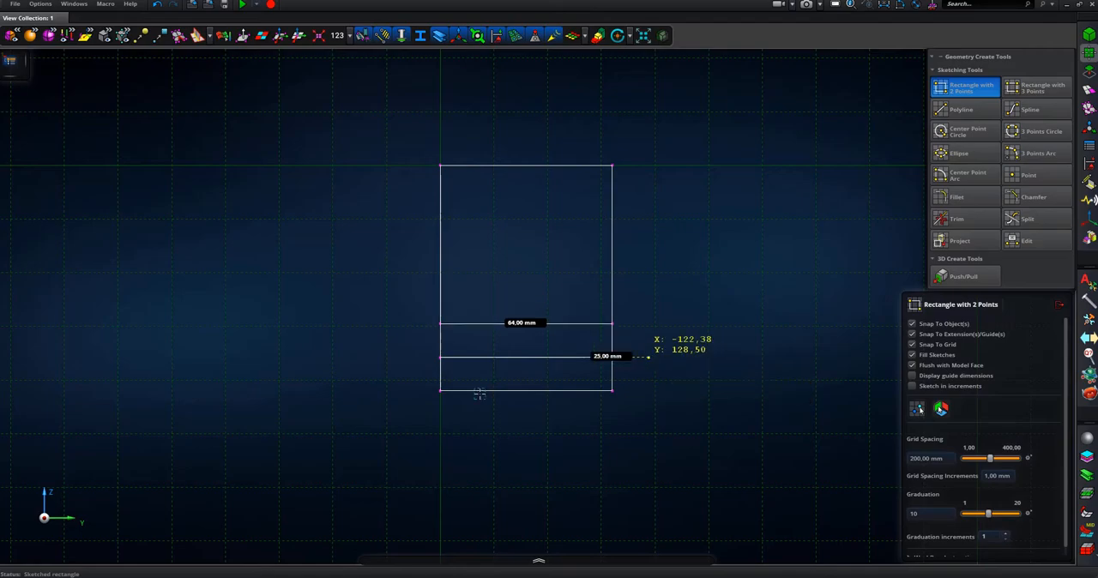
- Sketch three more full-width rectangles from the same lower-left corner, 38 mm, 58 mm and about 70 mm high
{"action": "left_click", "coordinate": [440, 391]}
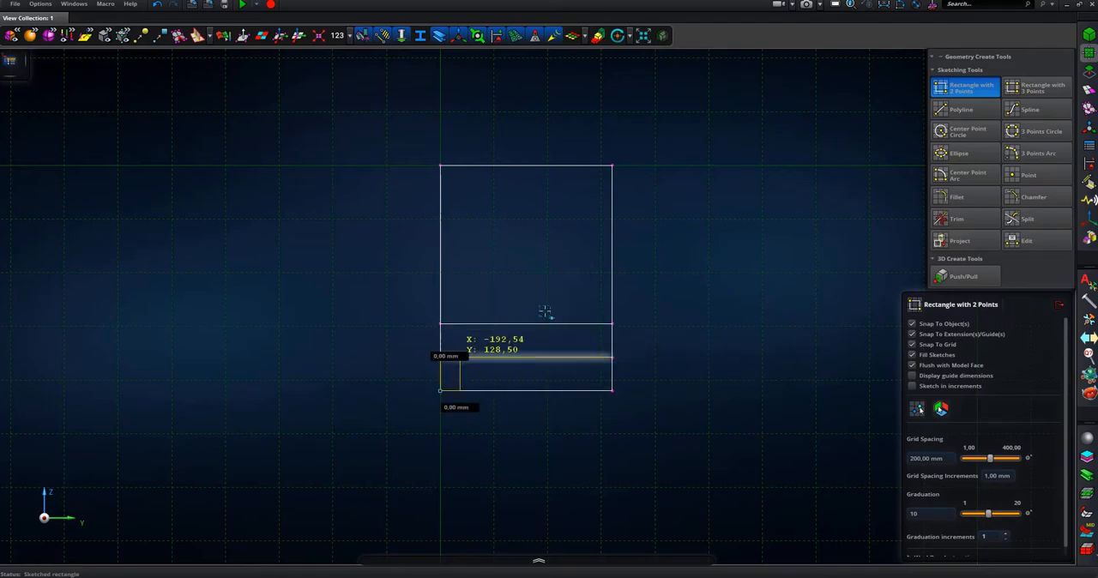
{"action": "left_click", "coordinate": [612, 289]}
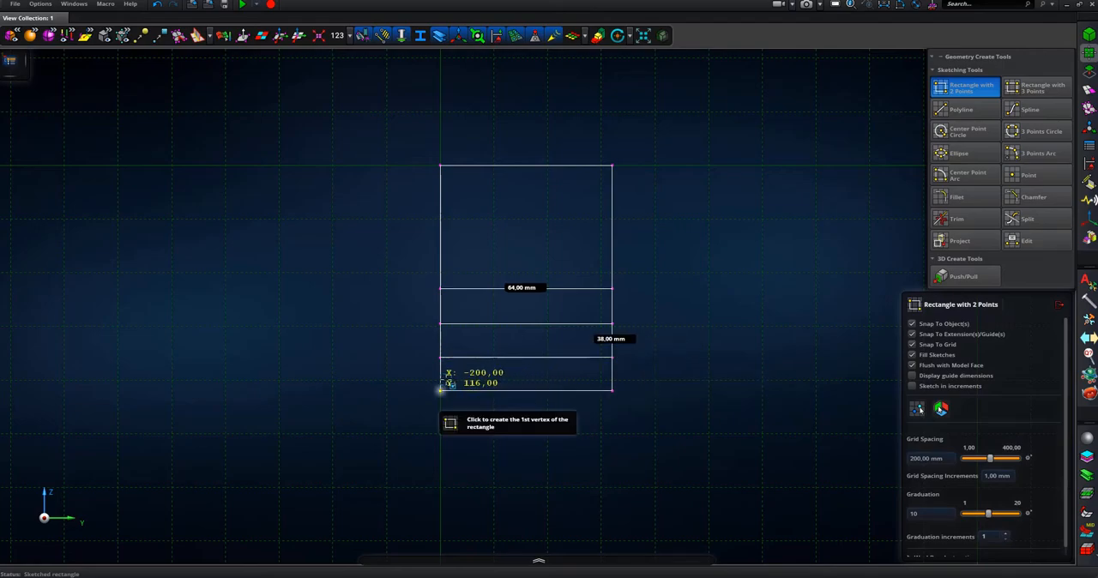
{"action": "left_click", "coordinate": [440, 391]}
{"action": "left_click", "coordinate": [613, 247]}
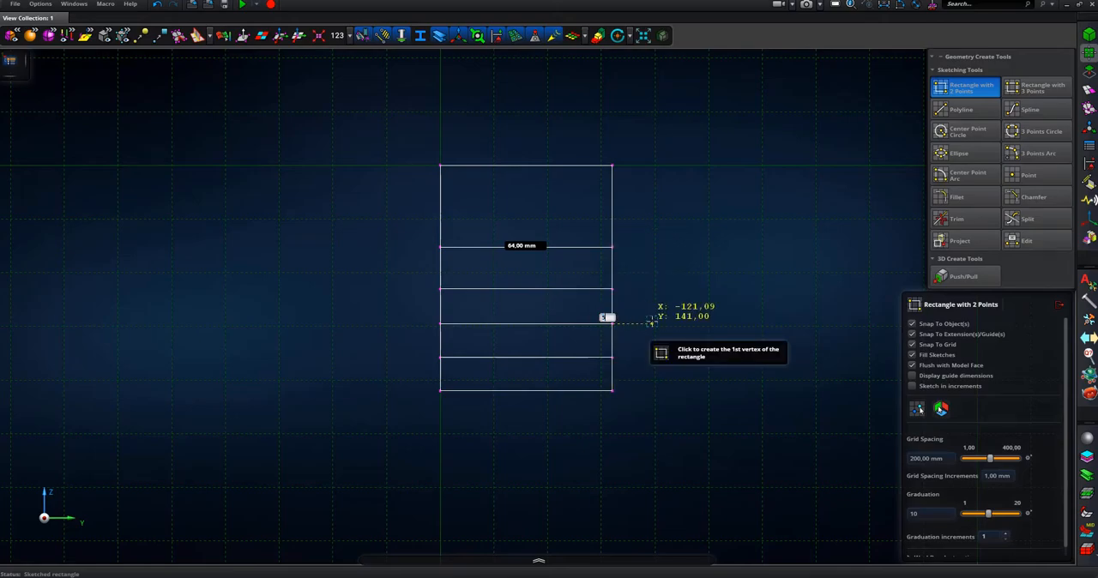
{"action": "left_click", "coordinate": [439, 390]}
{"action": "left_click", "coordinate": [613, 203]}
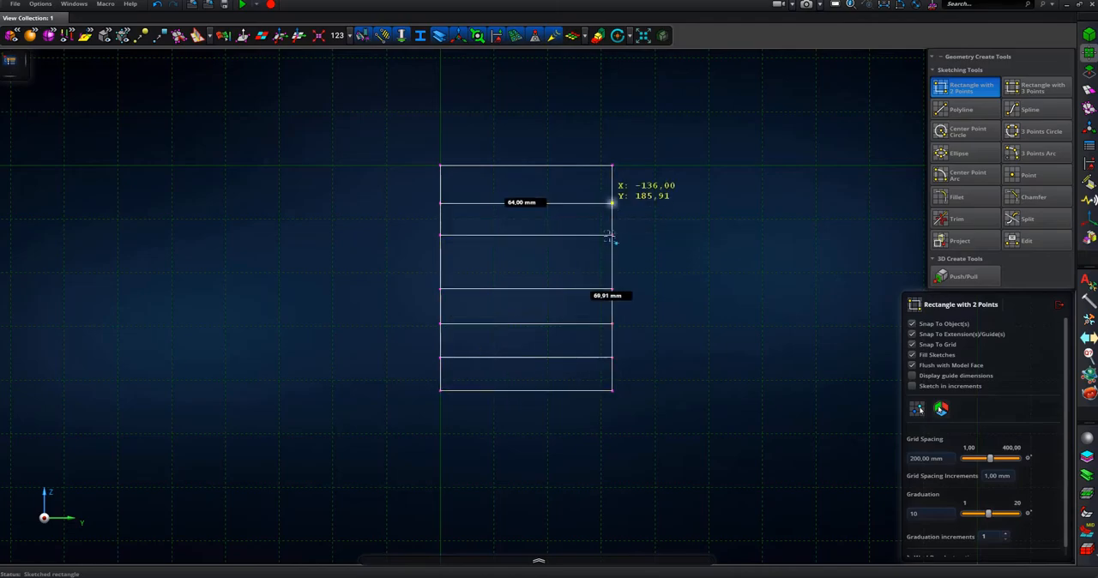
- Undo the sketched circles and sketch a 20 by 12.5 mm rectangle on each side of the vertical centreline in the lowest band
{"action": "key", "text": "ctrl+z"}
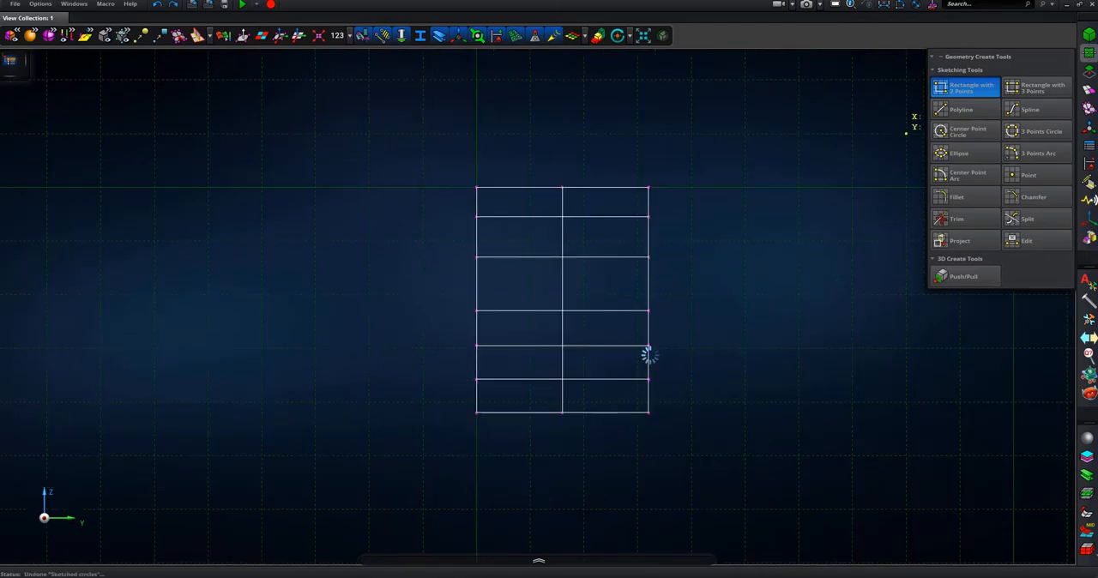
{"action": "left_click", "coordinate": [563, 413]}
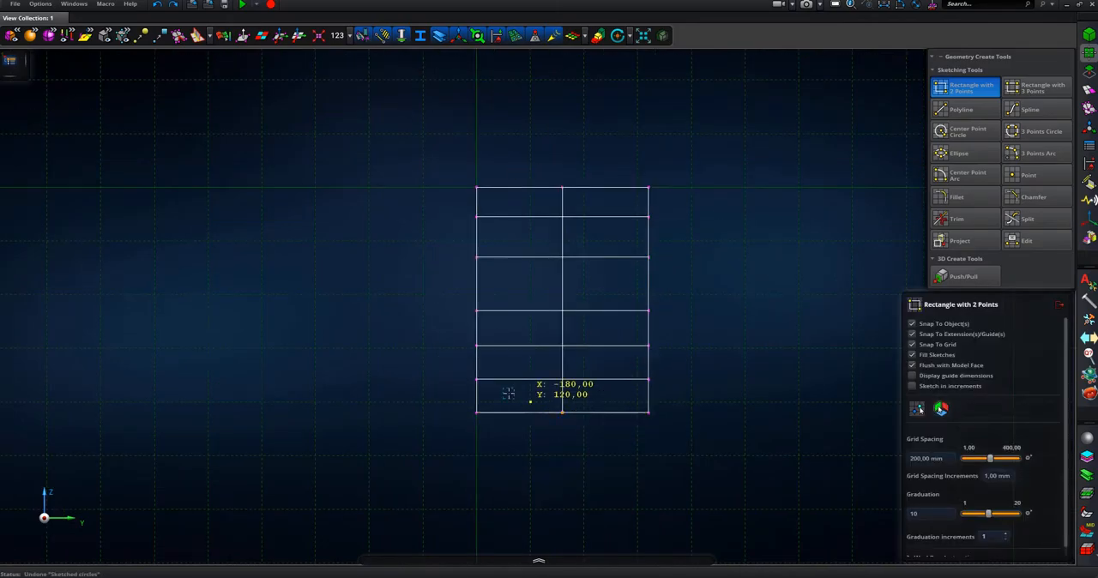
{"action": "left_click", "coordinate": [498, 380]}
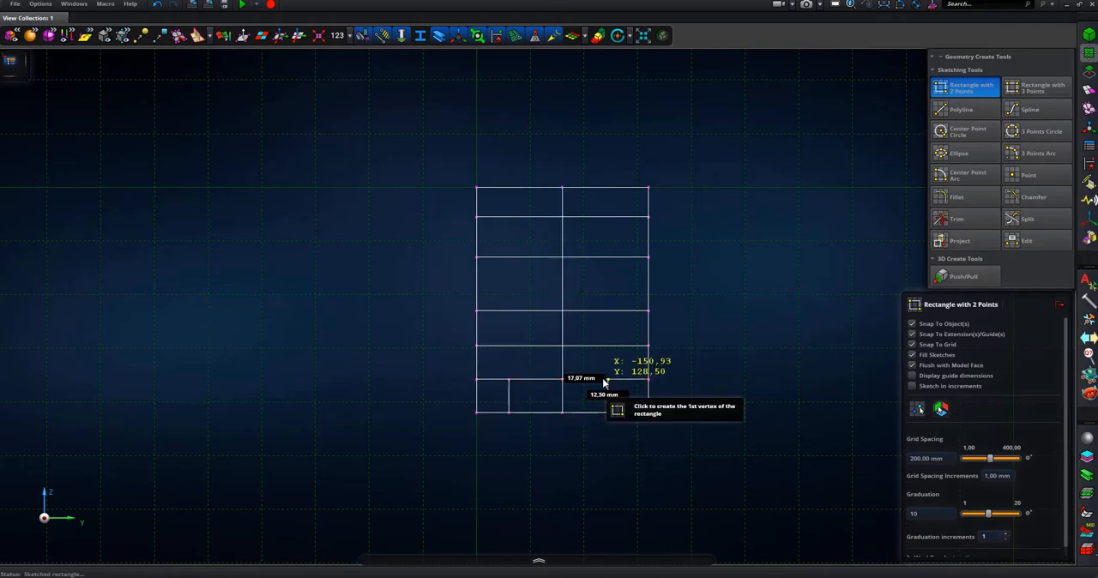
{"action": "key", "text": "Tab"}
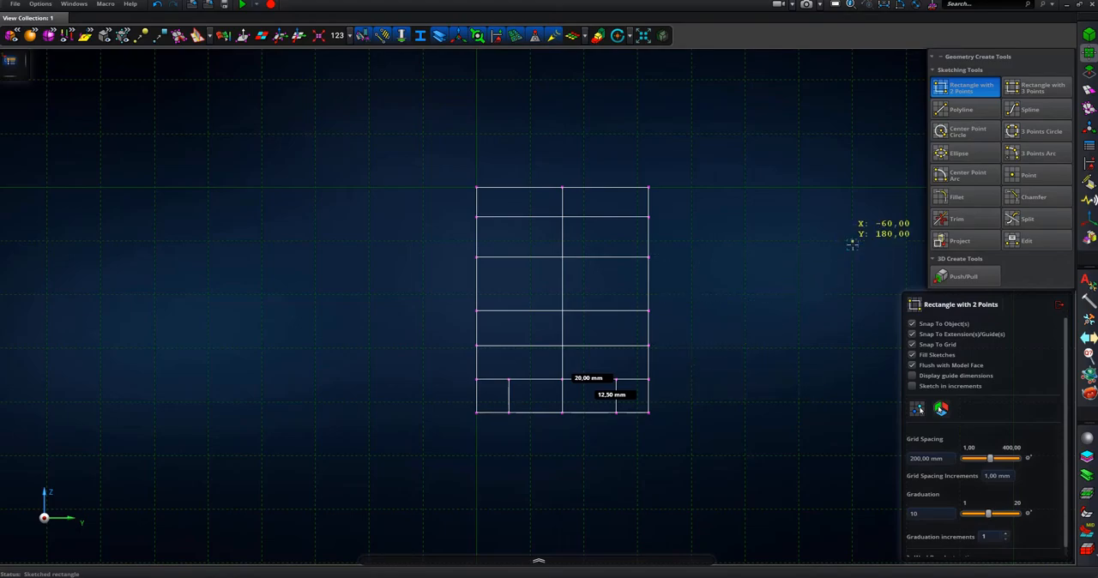
- Sketch a 6 mm radius circle centred on the upper outer corner of the small rectangle left of the centreline
{"action": "left_click", "coordinate": [954, 131]}
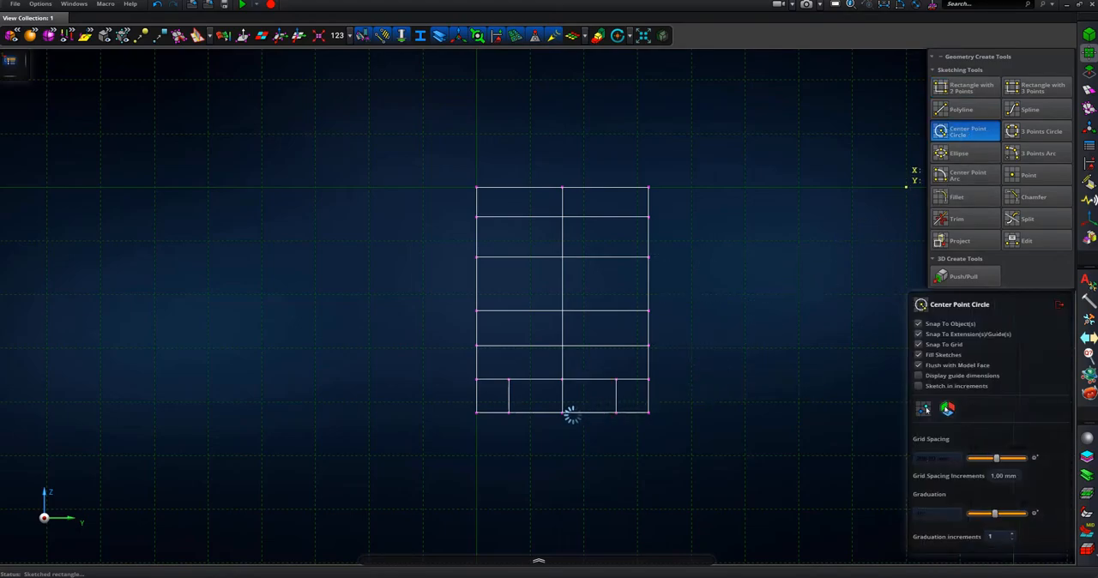
{"action": "scroll", "coordinate": [538, 388], "scroll_direction": "up", "scroll_amount": 5}
{"action": "left_click", "coordinate": [467, 361]}
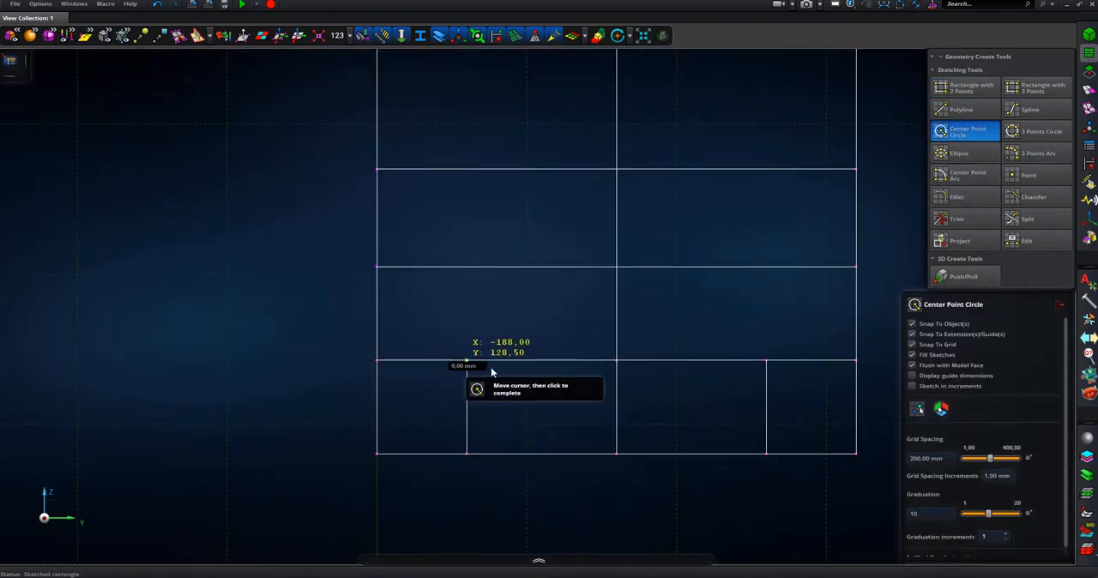
{"action": "left_click", "coordinate": [526, 423]}
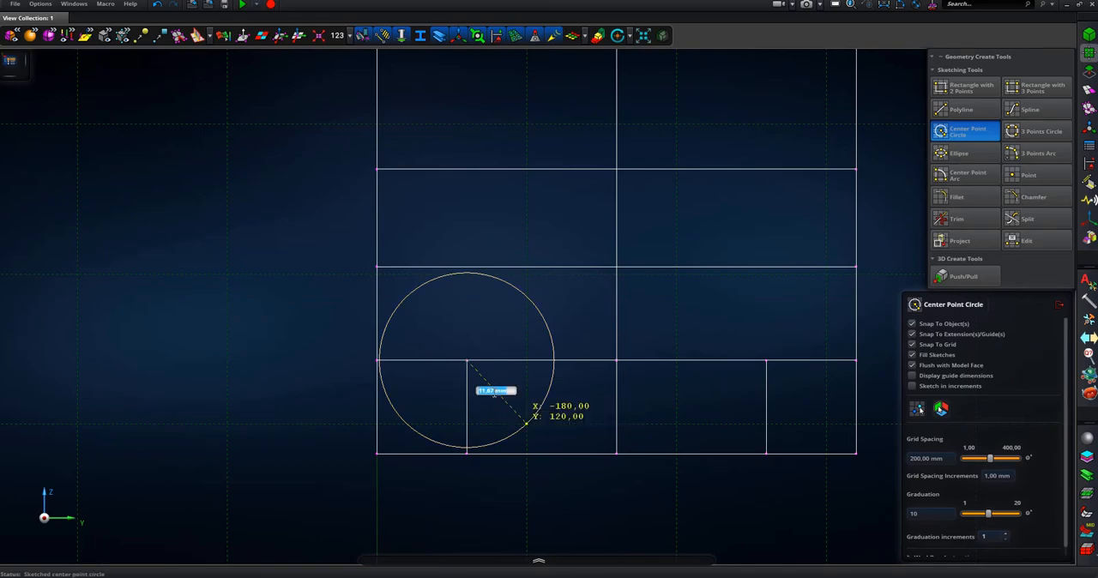
{"action": "key", "text": "Return"}
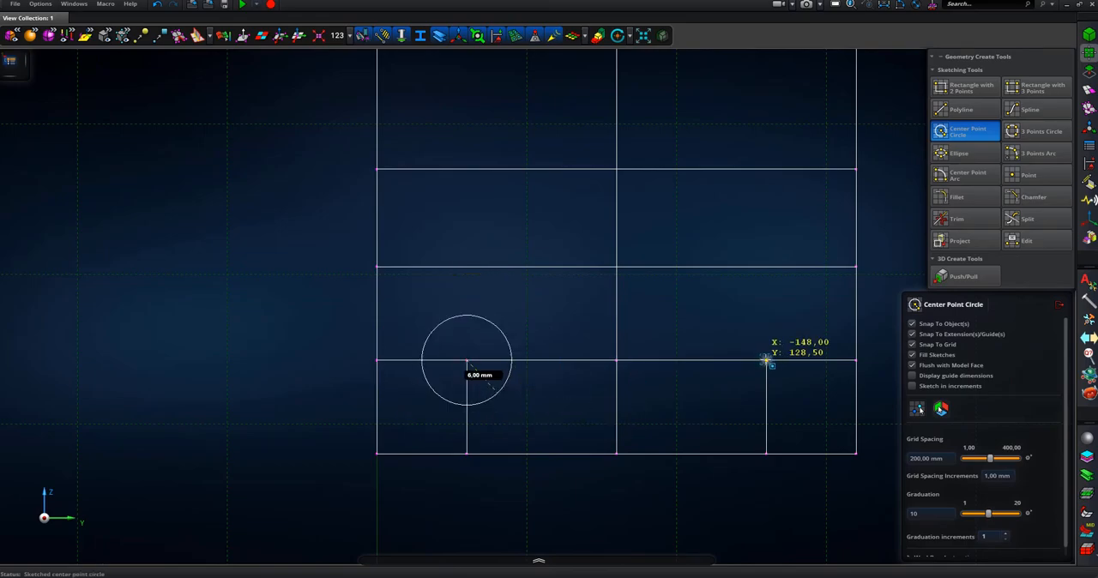
- Sketch a matching 6 mm radius circle centred on the upper outer corner of the small rectangle right of the centreline
{"action": "left_click", "coordinate": [766, 362]}
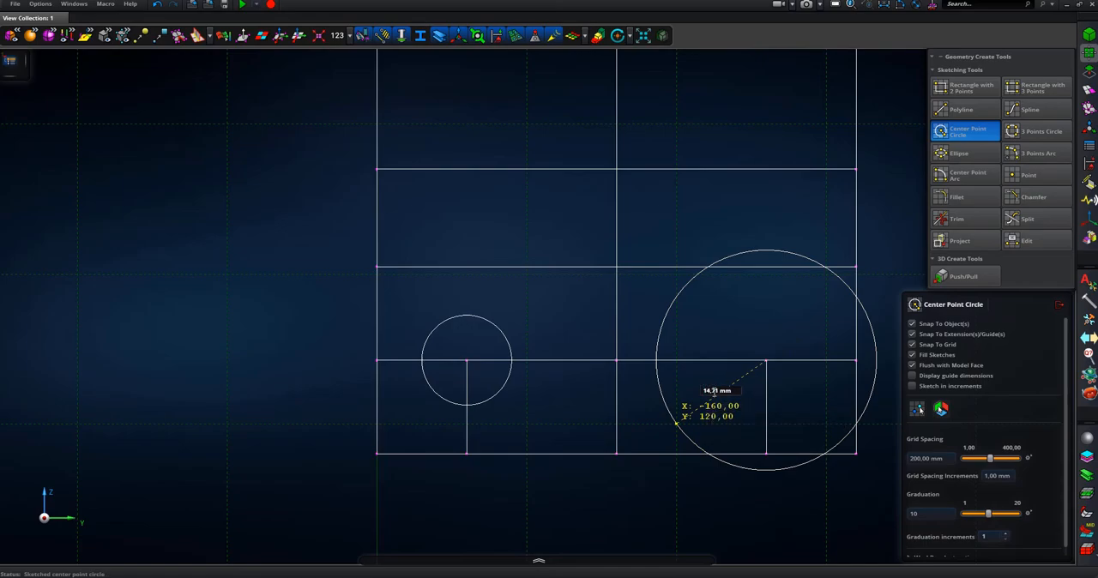
{"action": "type", "text": "6"}
{"action": "key", "text": "Return"}
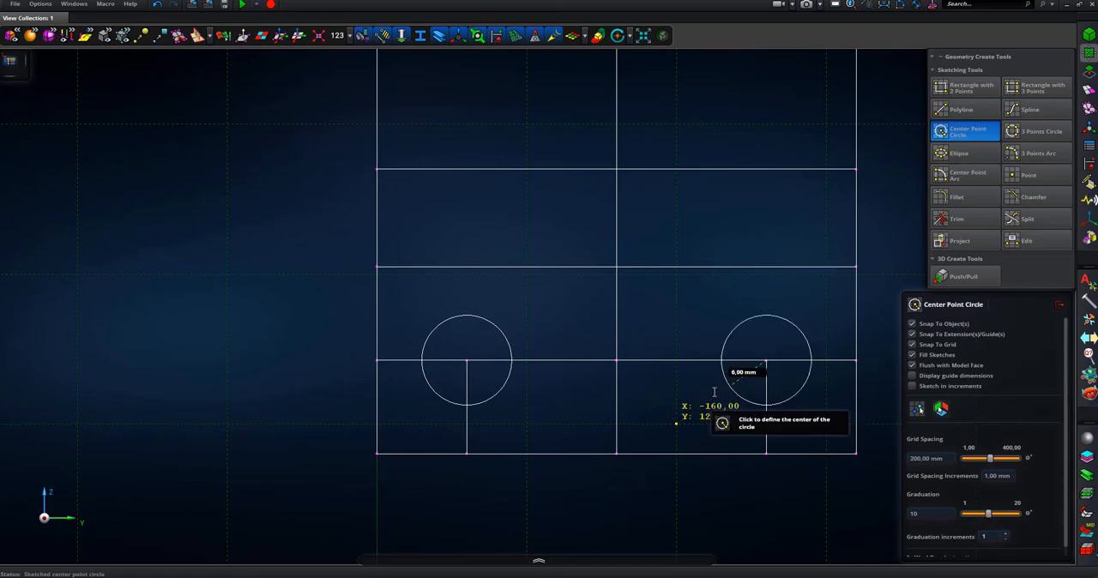
- Sketch two concentric circles where the centreline meets the uppermost cross line: a small inner one and an 11 mm radius one reaching the top edge
{"action": "middle_click_drag", "start_coordinate": [683, 276], "coordinate": [545, 461]}
{"action": "scroll", "coordinate": [586, 369], "scroll_direction": "down", "scroll_amount": 3}
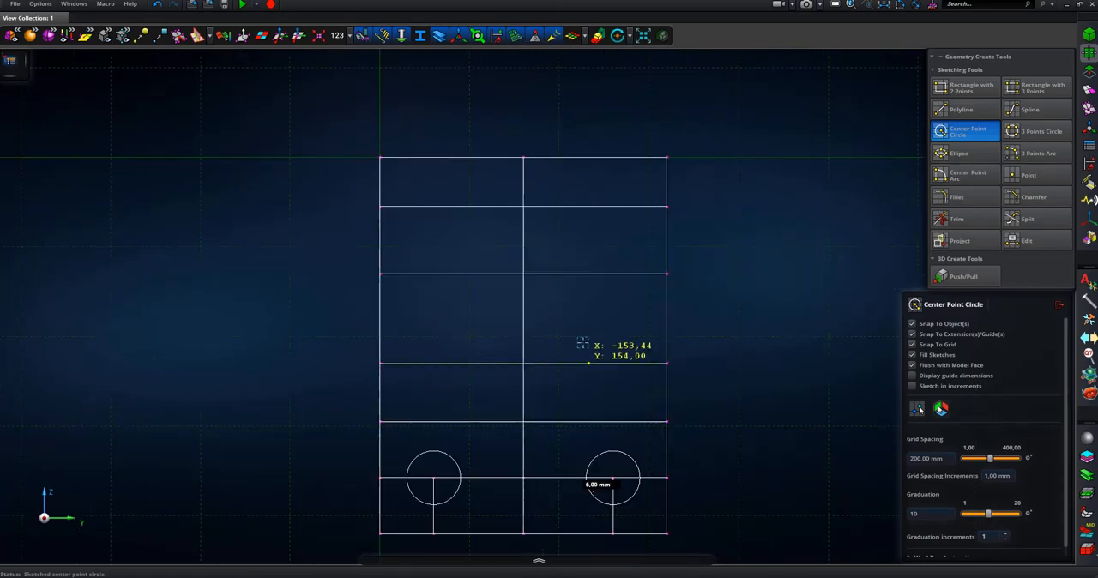
{"action": "left_click", "coordinate": [523, 207]}
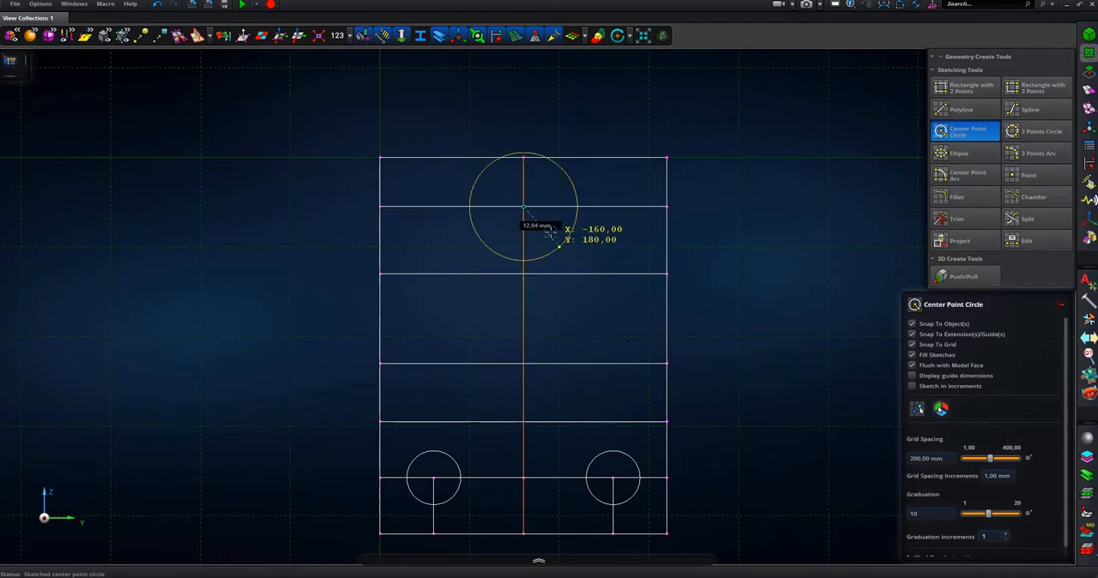
{"action": "left_click", "coordinate": [548, 232]}
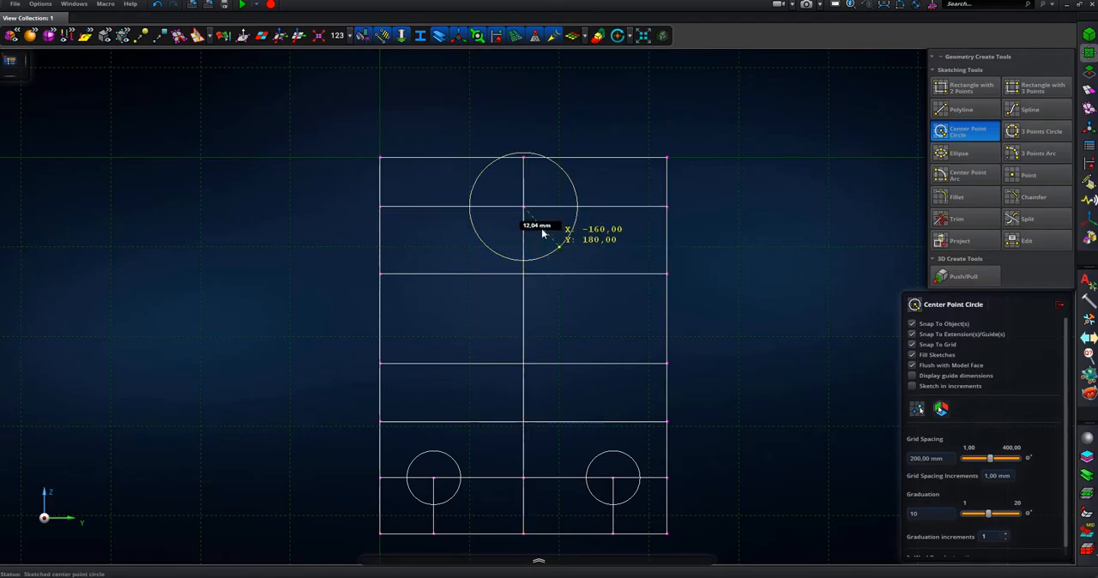
{"action": "key", "text": "Return"}
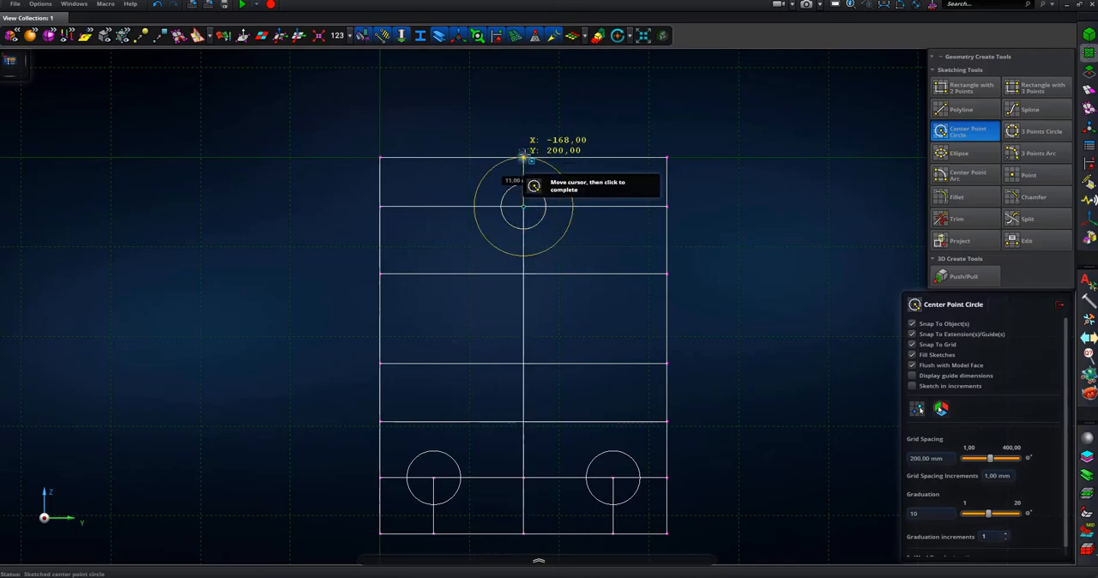
{"action": "left_click", "coordinate": [529, 161]}
- Sketch two 3 mm radius circles on the centreline, centred on the cross lines at Y 154 and Y 174
{"action": "middle_click_drag", "start_coordinate": [647, 323], "coordinate": [641, 285]}
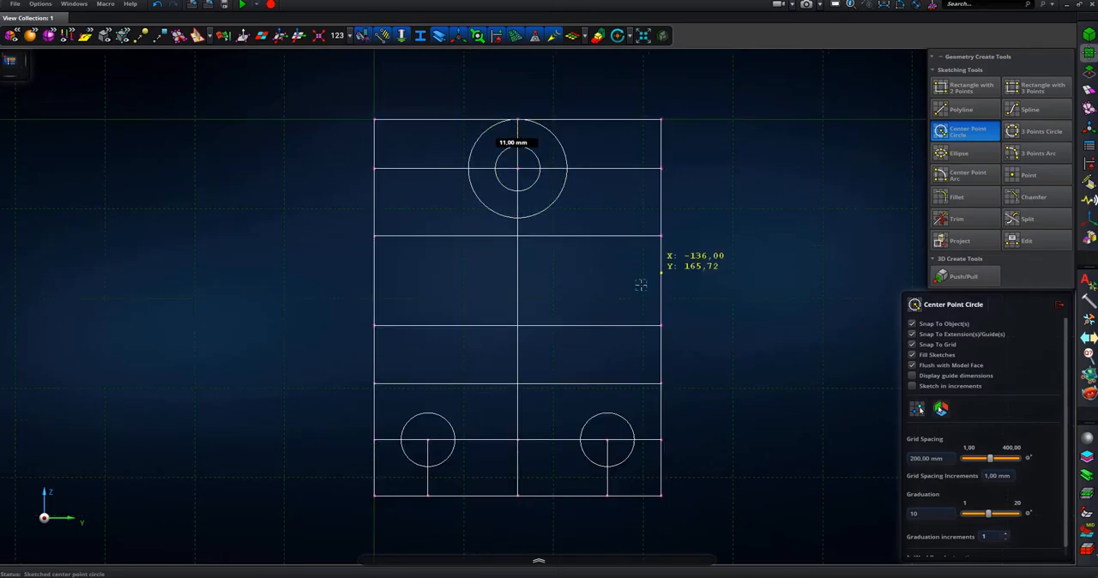
{"action": "left_click", "coordinate": [518, 326]}
{"action": "left_click", "coordinate": [570, 316]}
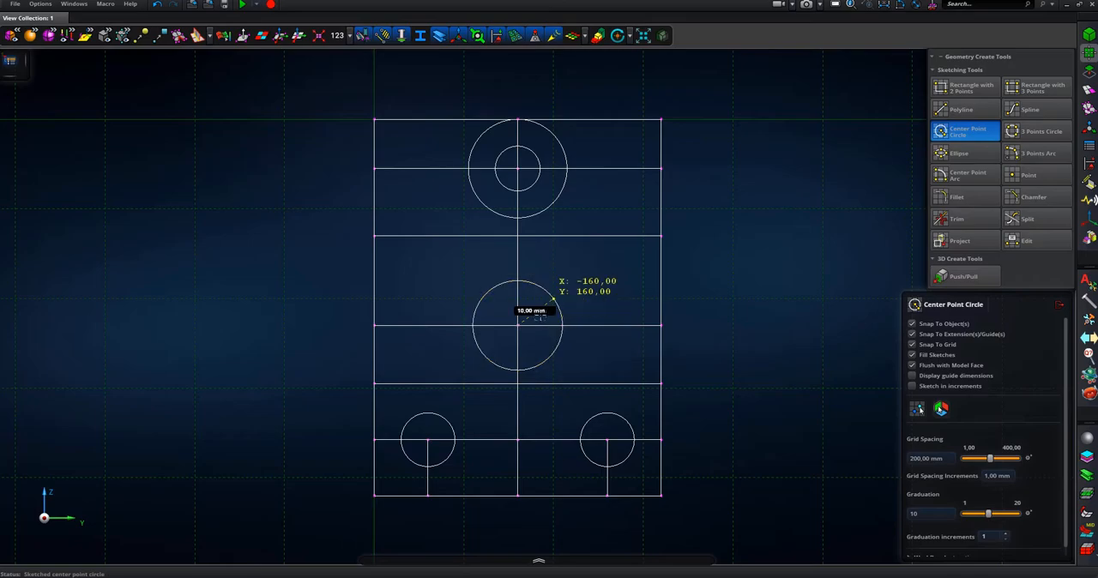
{"action": "scroll", "coordinate": [537, 310], "scroll_direction": "up", "scroll_amount": 5}
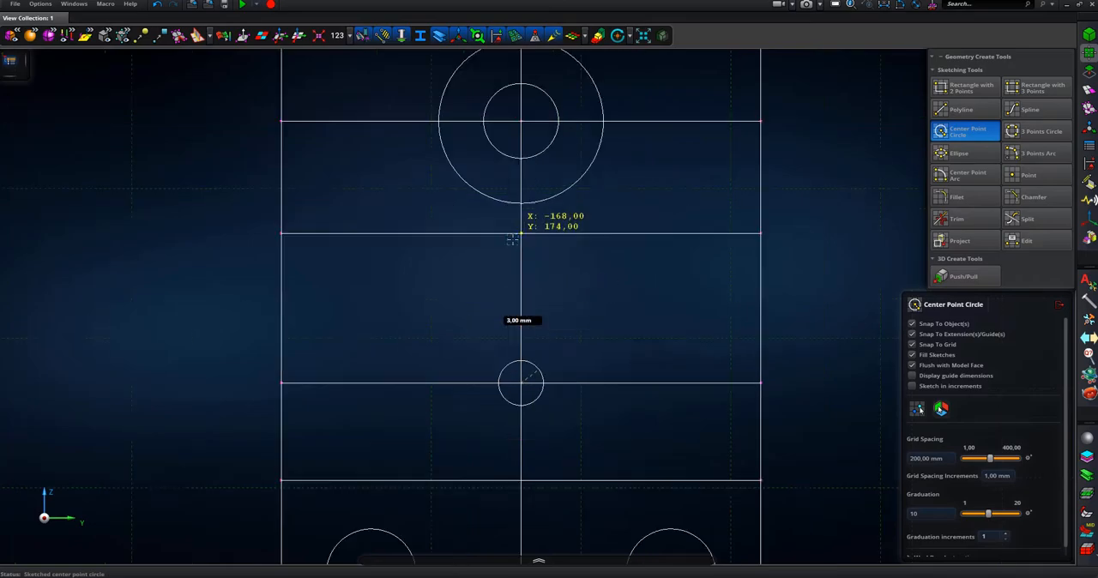
{"action": "left_click", "coordinate": [527, 229]}
{"action": "left_click", "coordinate": [564, 256]}
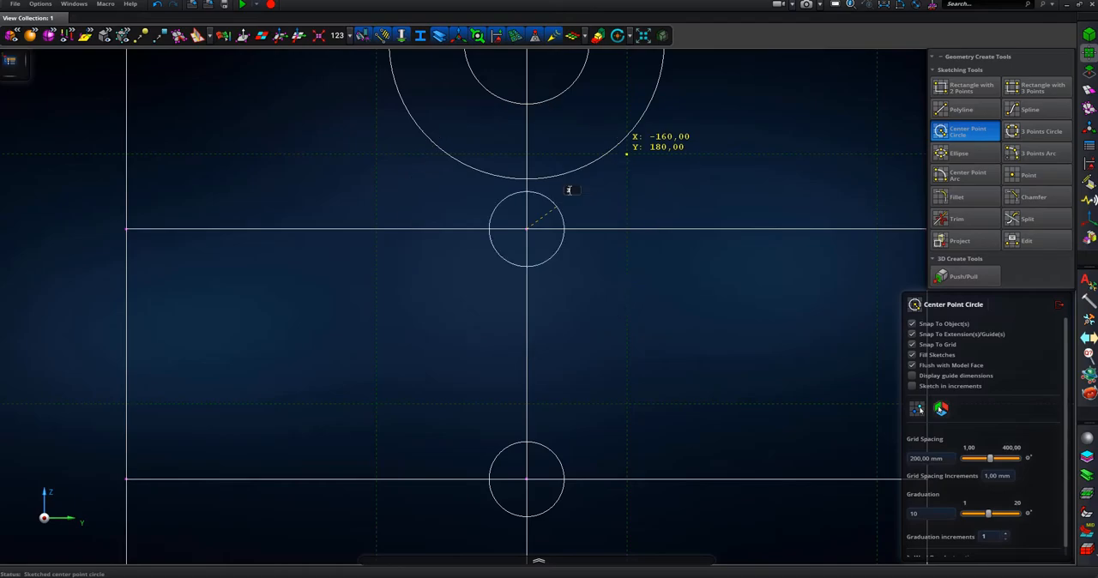
- Join the two 3 mm radius circles with a 20 mm vertical polyline on each side to outline the slot
{"action": "left_click", "coordinate": [953, 110]}
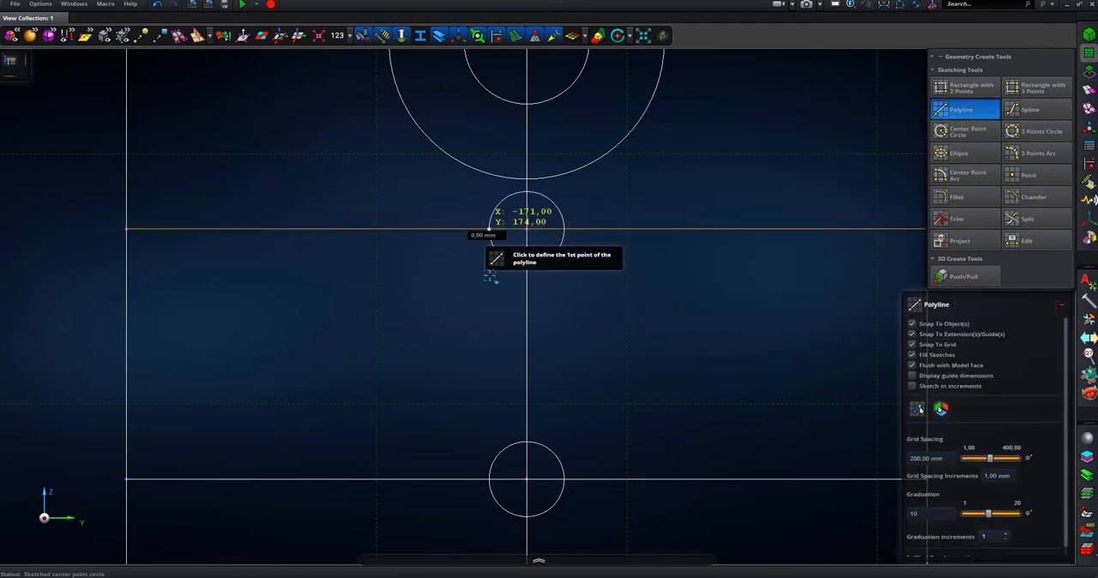
{"action": "left_click", "coordinate": [489, 229]}
{"action": "double_click", "coordinate": [489, 480]}
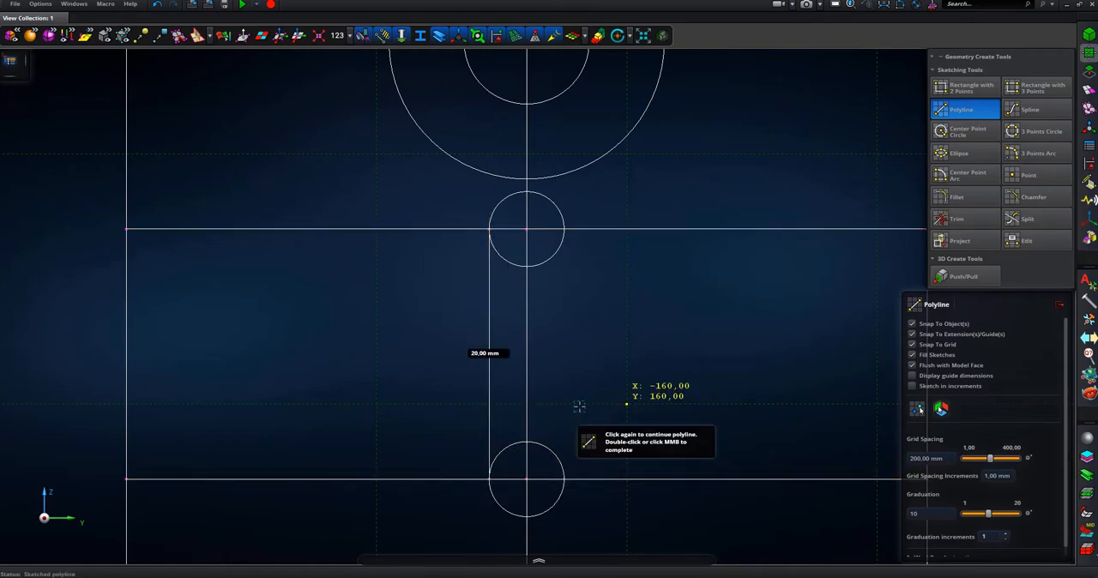
{"action": "left_click", "coordinate": [564, 229]}
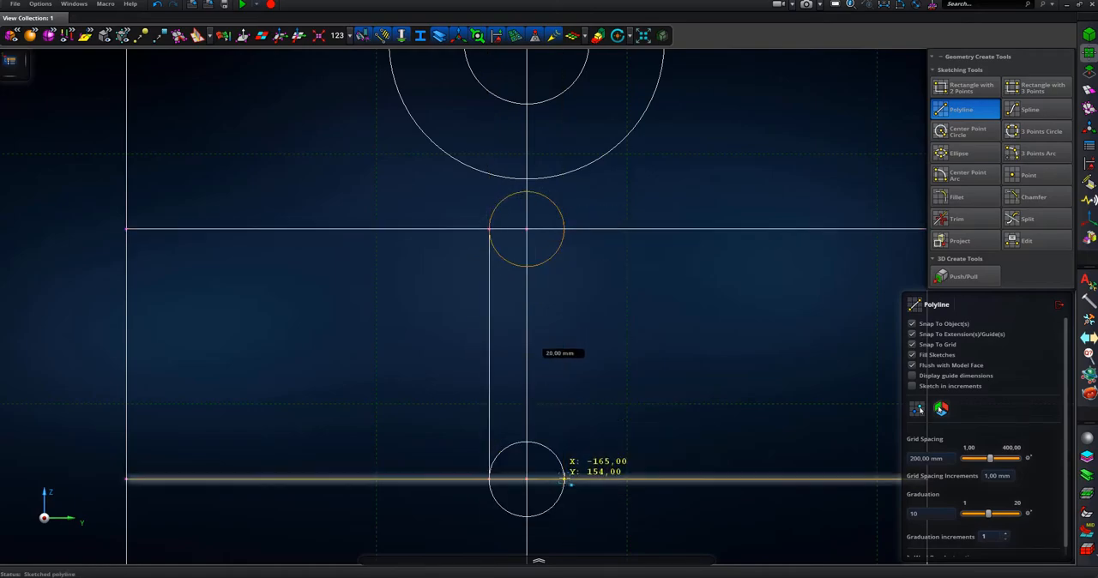
{"action": "double_click", "coordinate": [563, 479]}
{"action": "scroll", "coordinate": [596, 397], "scroll_direction": "down", "scroll_amount": 3}
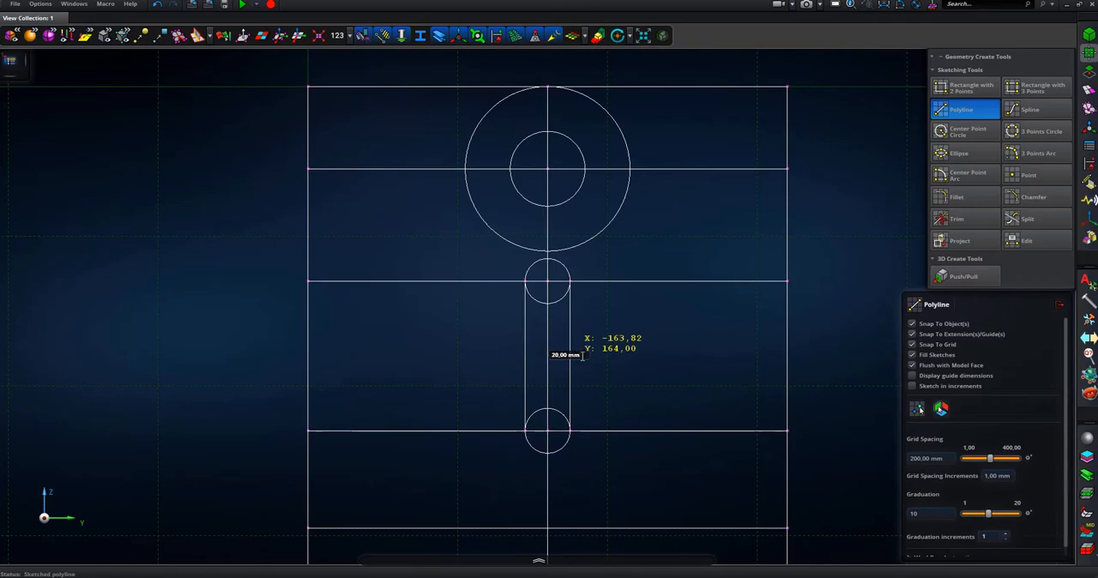
{"action": "scroll", "coordinate": [652, 259], "scroll_direction": "down", "scroll_amount": 2}
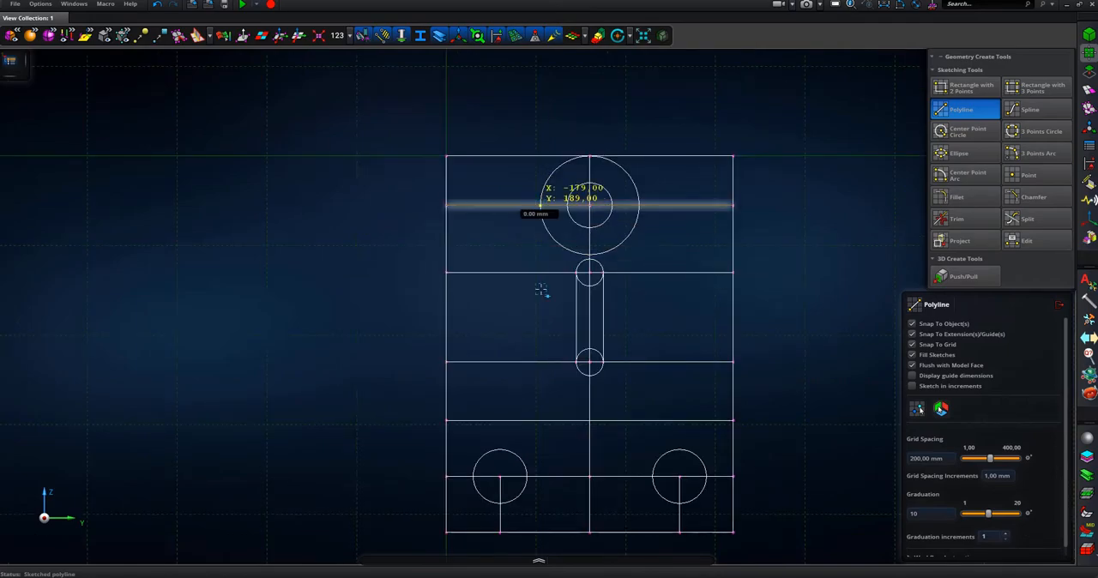
- Sketch two 35 mm vertical polylines from the sides of the 11 mm radius circle down to the cross line at Y 154
{"action": "left_click", "coordinate": [542, 362]}
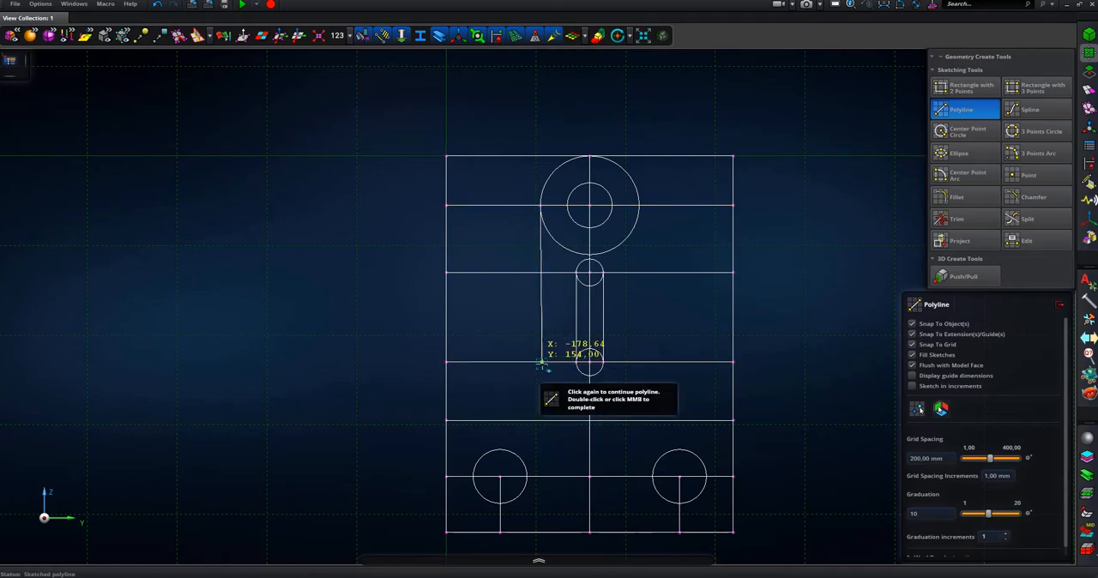
{"action": "middle_click", "coordinate": [542, 363]}
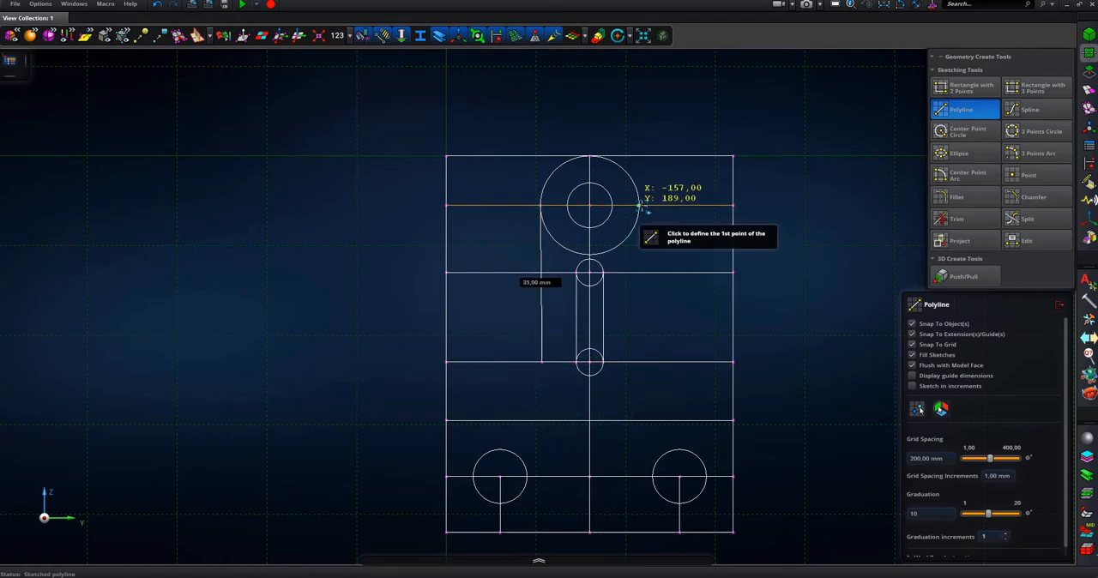
{"action": "left_click", "coordinate": [640, 206]}
{"action": "left_click", "coordinate": [640, 361]}
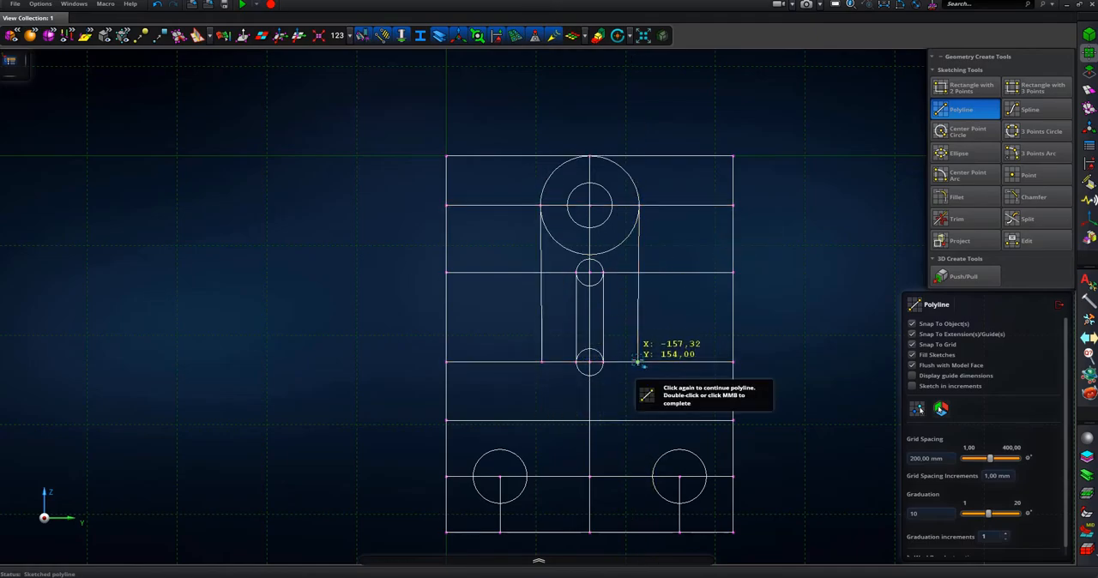
- Trim the 11 mm radius circle to its upper arc and remove the plate lines left of the arm above Y 154
{"action": "scroll", "coordinate": [670, 317], "scroll_direction": "up", "scroll_amount": 3}
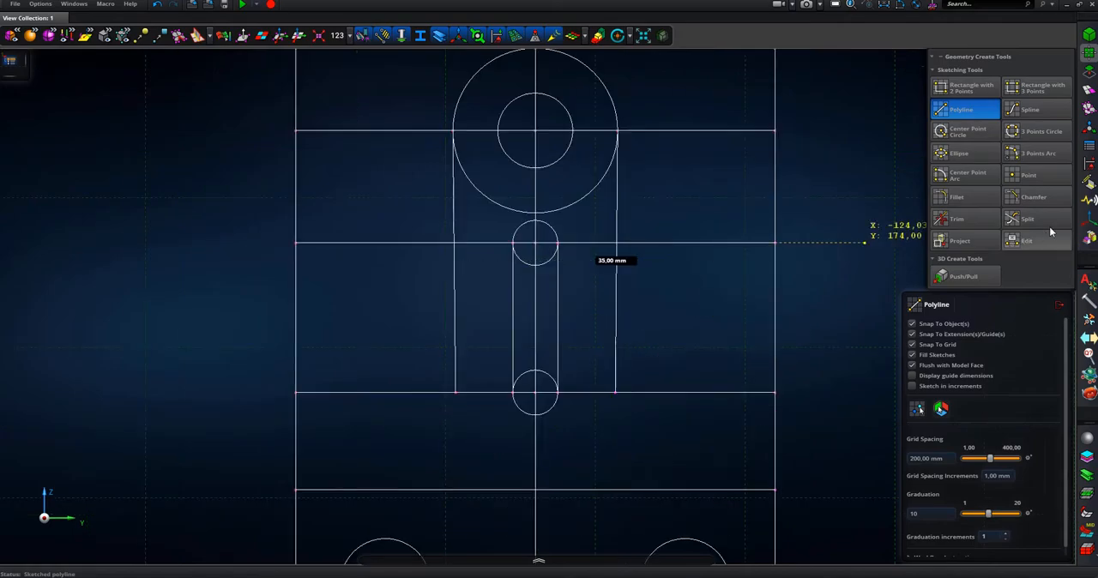
{"action": "left_click", "coordinate": [956, 219]}
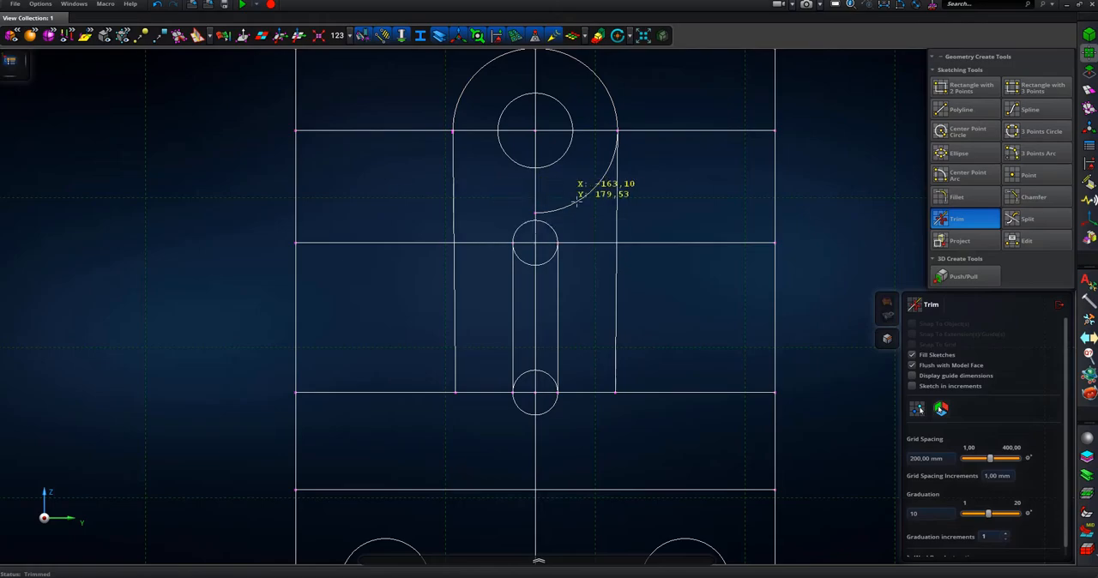
{"action": "scroll", "coordinate": [684, 226], "scroll_direction": "down", "scroll_amount": 3}
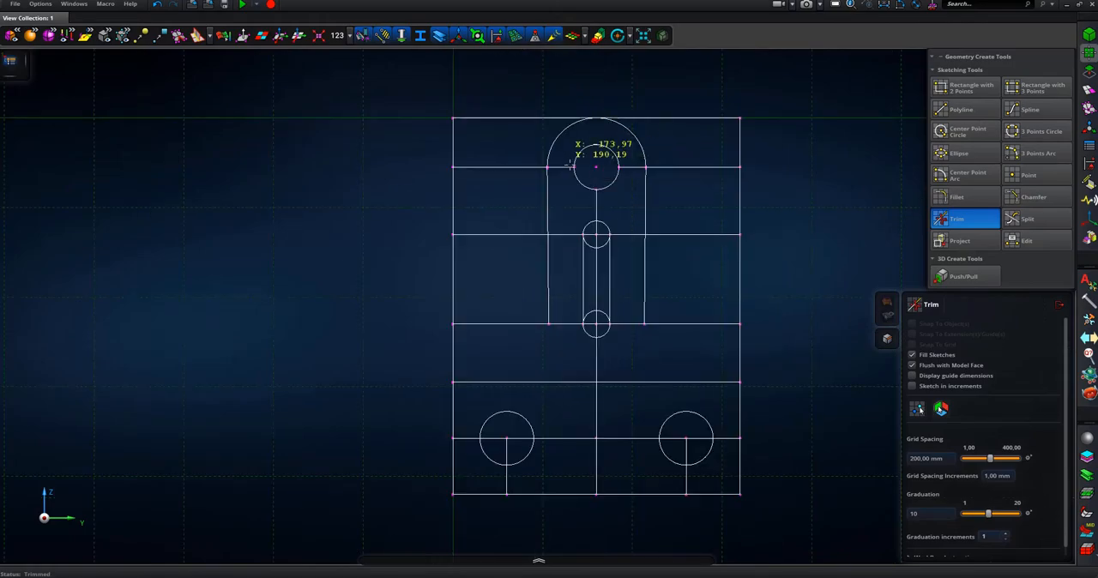
{"action": "left_click", "coordinate": [514, 167]}
{"action": "left_click", "coordinate": [507, 234]}
{"action": "left_click", "coordinate": [453, 172]}
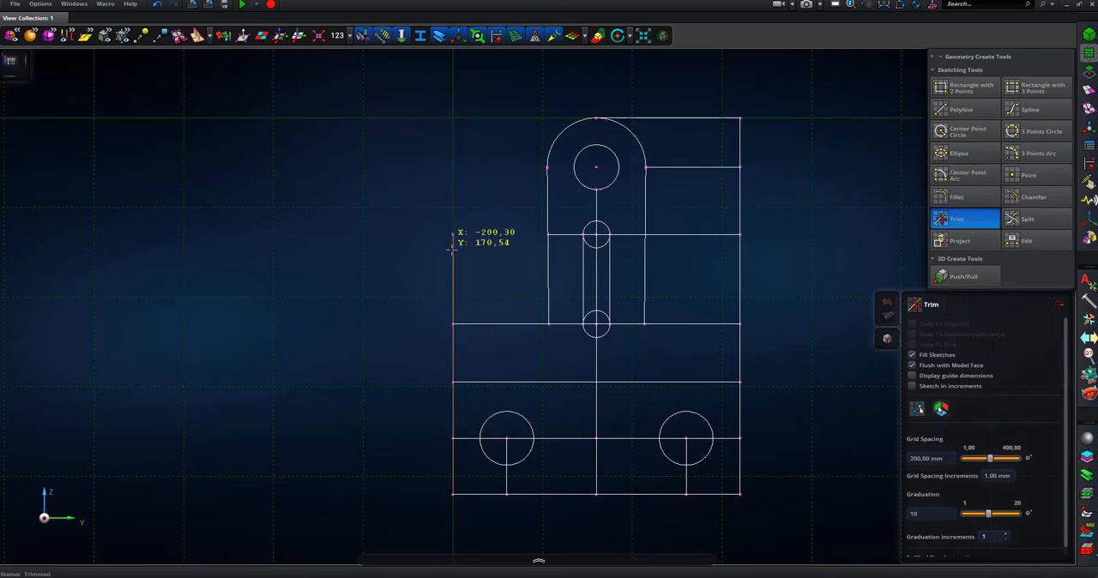
- Trim away the plate edges and cross lines right of the arm above Y 154
{"action": "left_click", "coordinate": [691, 168]}
{"action": "left_click", "coordinate": [686, 116]}
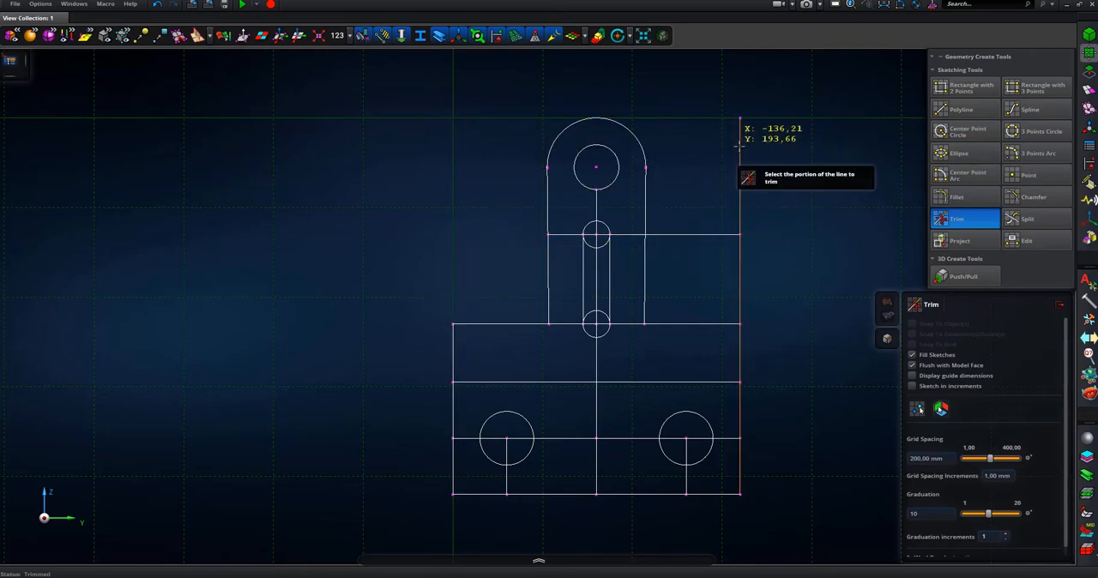
{"action": "left_click", "coordinate": [741, 197]}
{"action": "left_click", "coordinate": [732, 234]}
{"action": "left_click", "coordinate": [740, 276]}
- Trim the lines and arcs inside the slot, plus the leftover cross line and centreline segments around its upper end
{"action": "scroll", "coordinate": [619, 244], "scroll_direction": "up", "scroll_amount": 2}
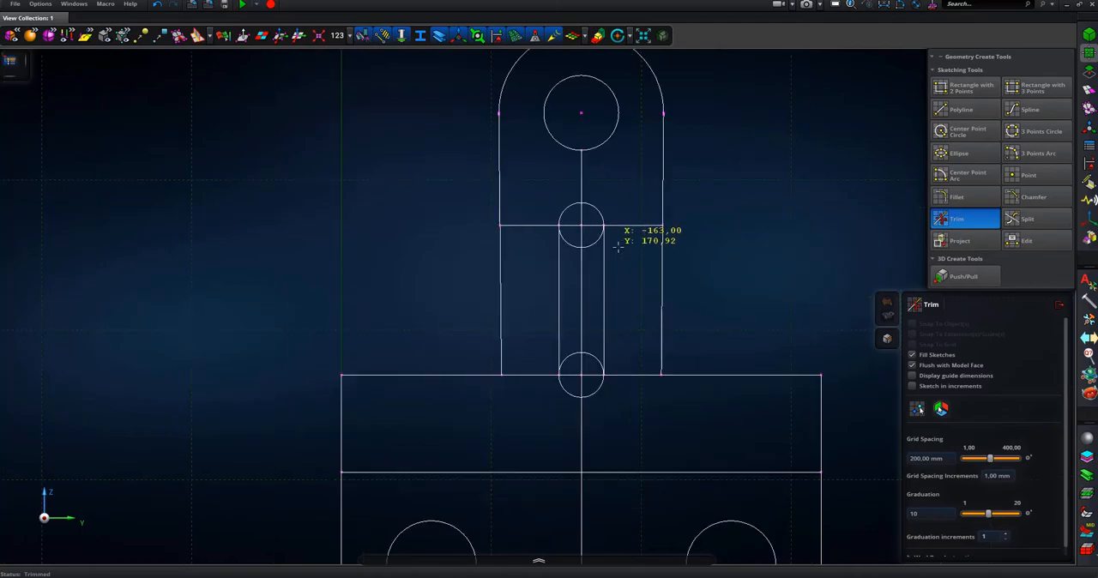
{"action": "left_click", "coordinate": [580, 226]}
{"action": "left_click", "coordinate": [583, 250]}
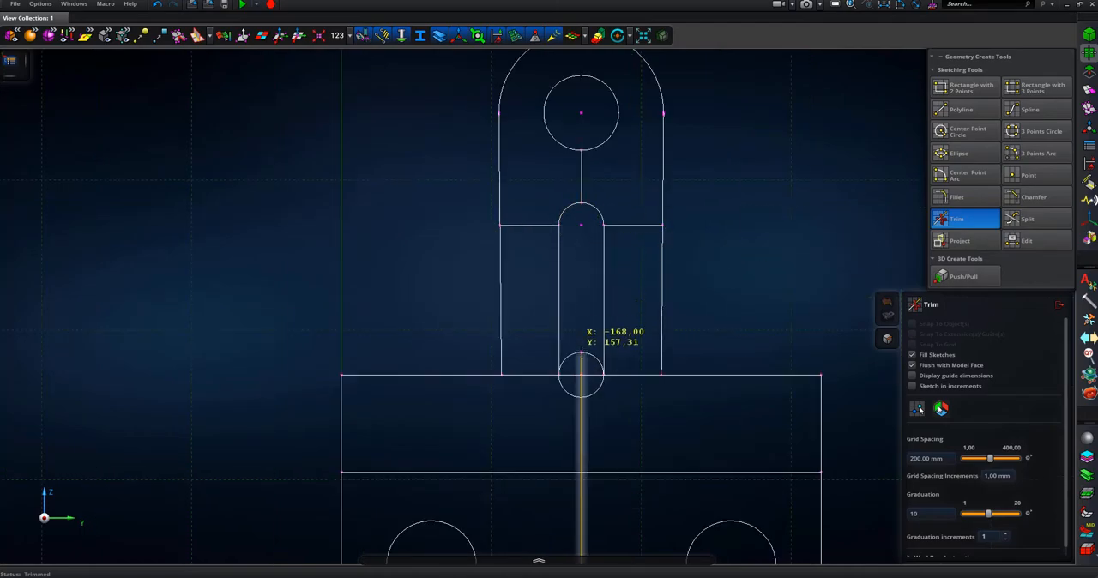
{"action": "left_click", "coordinate": [581, 375]}
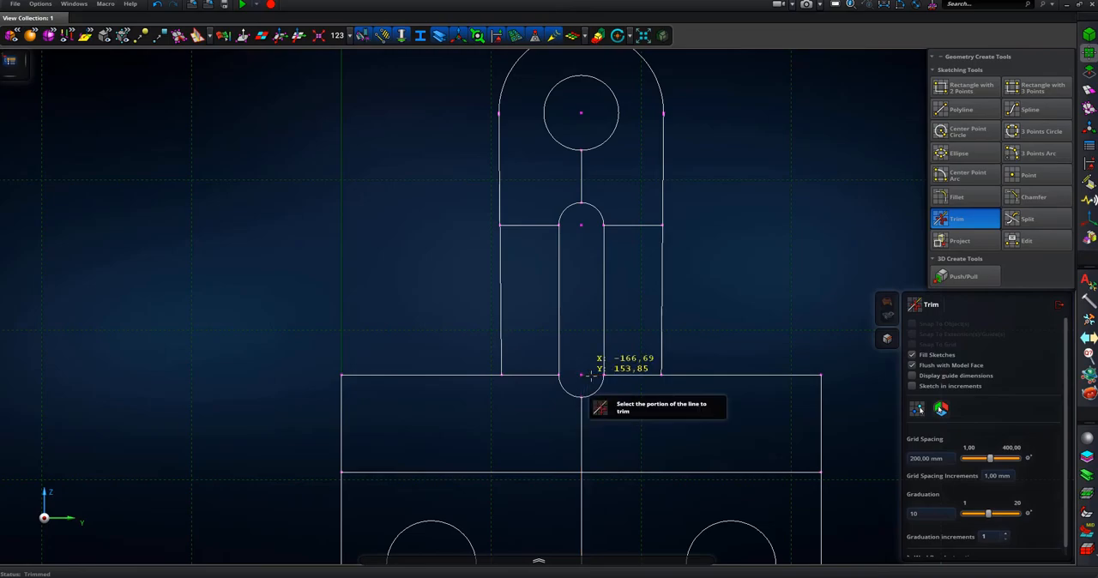
{"action": "left_click", "coordinate": [533, 225]}
{"action": "left_click", "coordinate": [621, 225]}
{"action": "left_click", "coordinate": [581, 180]}
- Trim the centreline below the slot and the construction lines in and around the left lower hole circle
{"action": "scroll", "coordinate": [617, 197], "scroll_direction": "down", "scroll_amount": 2}
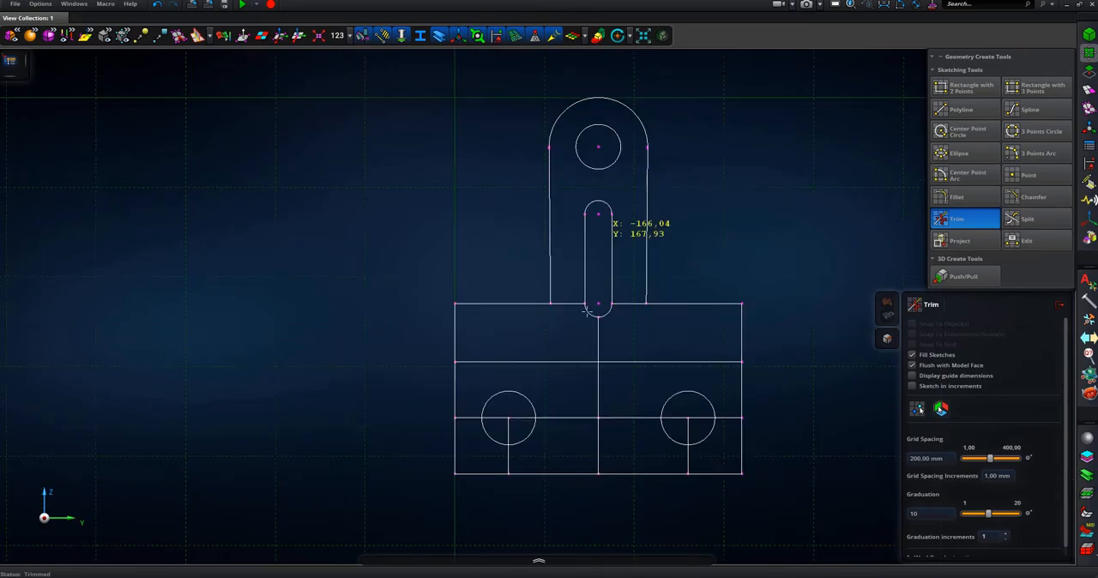
{"action": "left_click", "coordinate": [598, 339]}
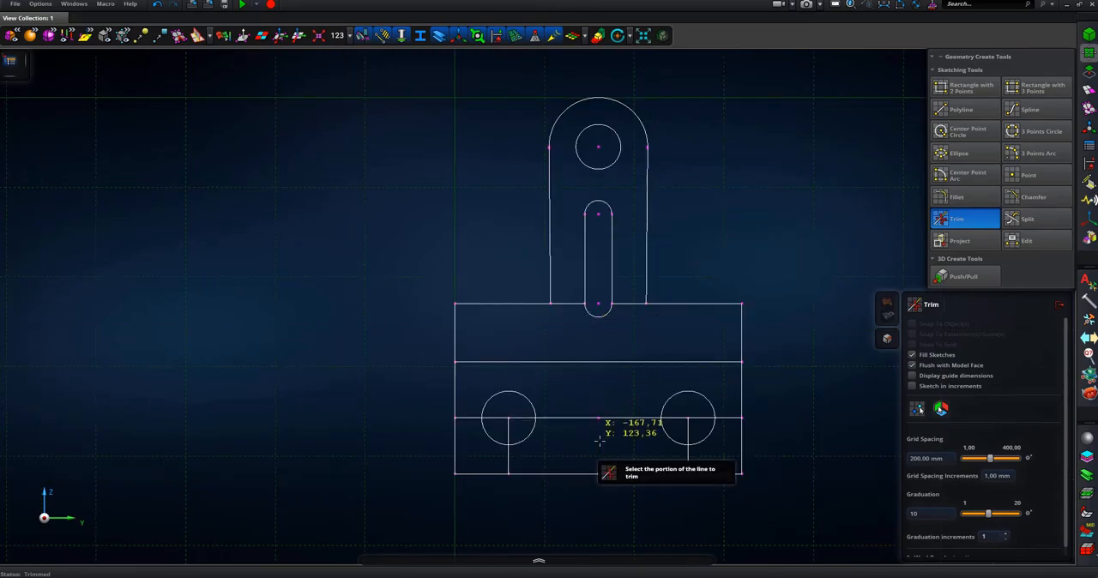
{"action": "left_click", "coordinate": [503, 418]}
{"action": "left_click", "coordinate": [508, 429]}
{"action": "left_click", "coordinate": [472, 419]}
{"action": "left_click", "coordinate": [509, 454]}
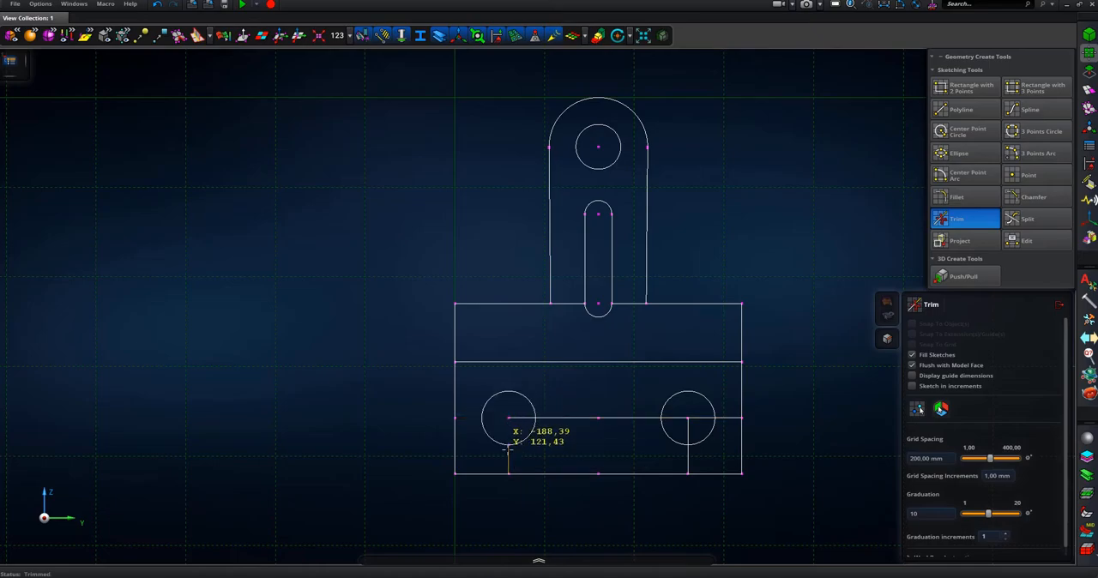
{"action": "left_click", "coordinate": [527, 419]}
{"action": "left_click", "coordinate": [605, 419]}
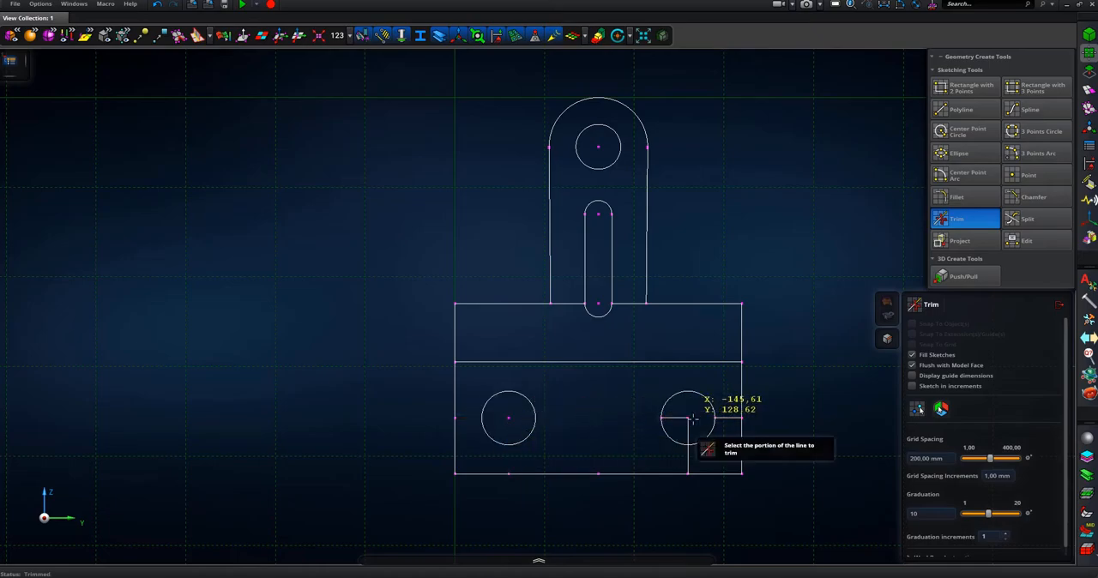
- Trim the construction lines at the right lower hole circle and the Y 154 cross line segments between the slot and the arm sides
{"action": "left_click", "coordinate": [676, 418]}
{"action": "left_click", "coordinate": [687, 451]}
{"action": "left_click", "coordinate": [727, 418]}
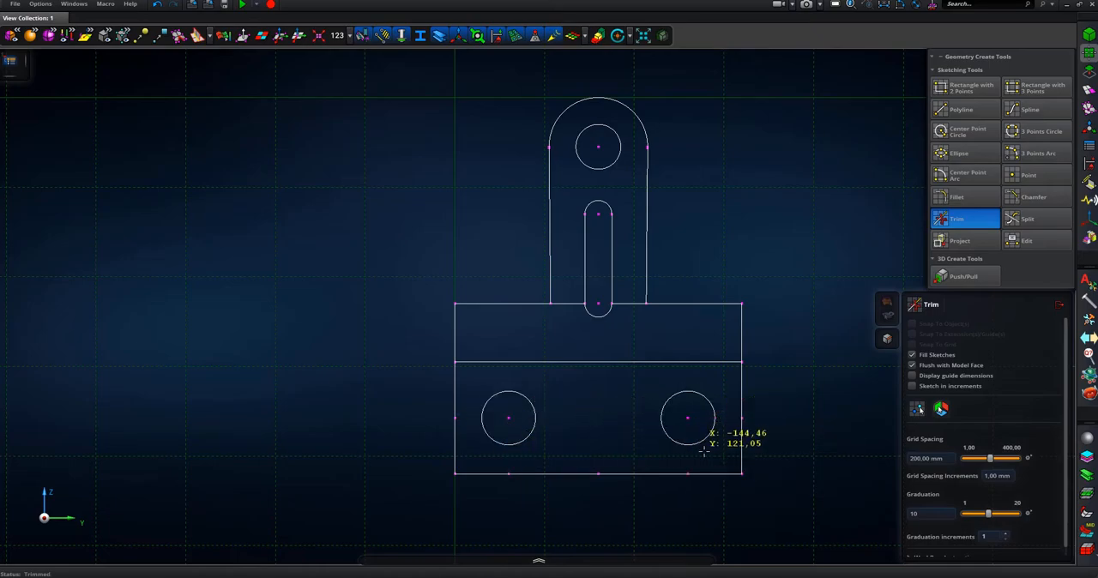
{"action": "left_click", "coordinate": [568, 304]}
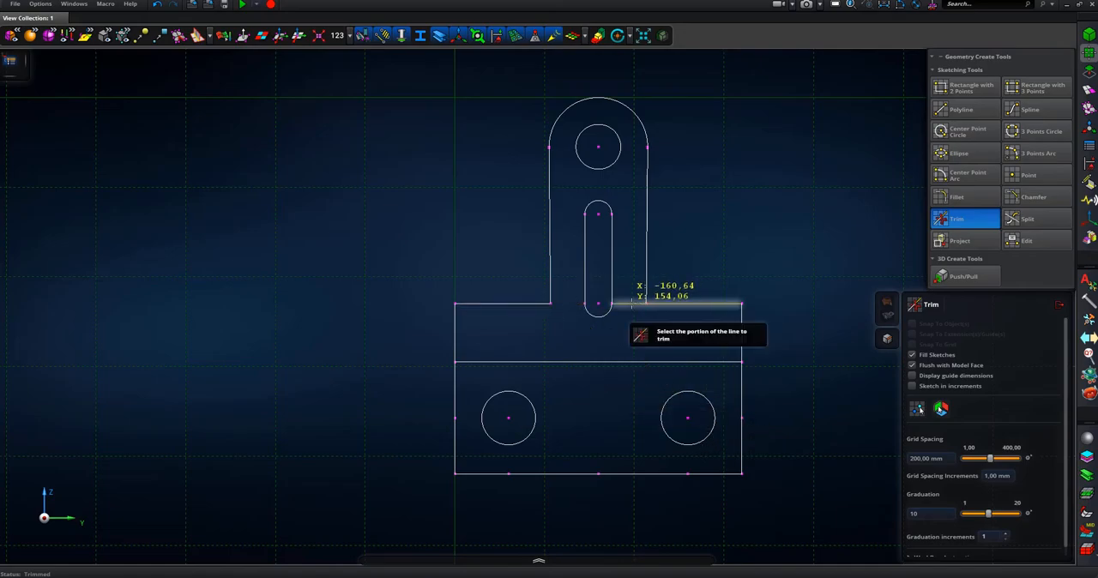
{"action": "left_click", "coordinate": [629, 304]}
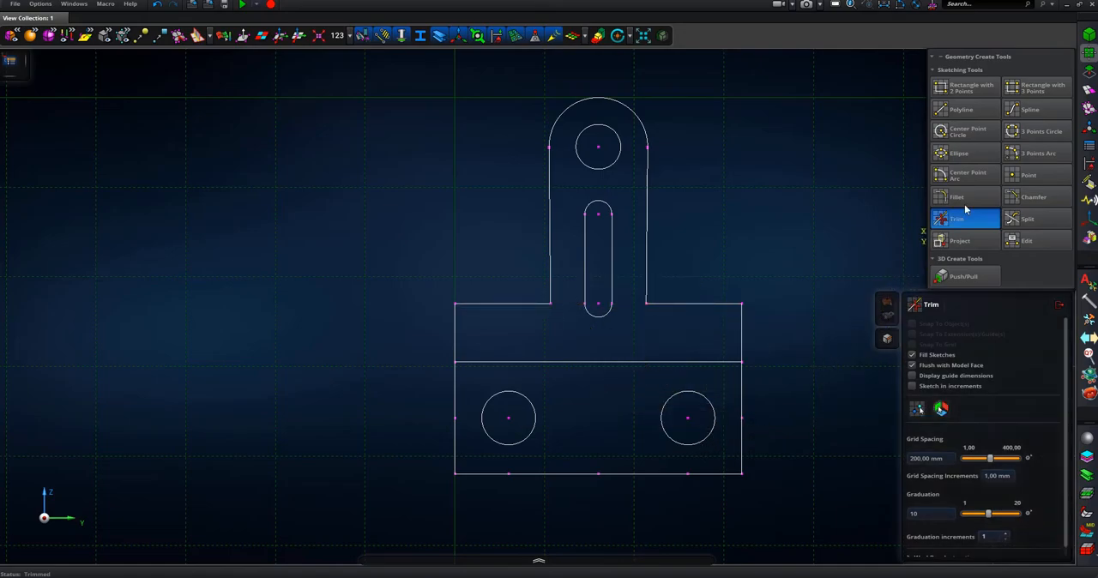
- Chamfer both corners where the Y 141 cross line meets the outer plate edges by 5 mm
{"action": "left_click", "coordinate": [1030, 197]}
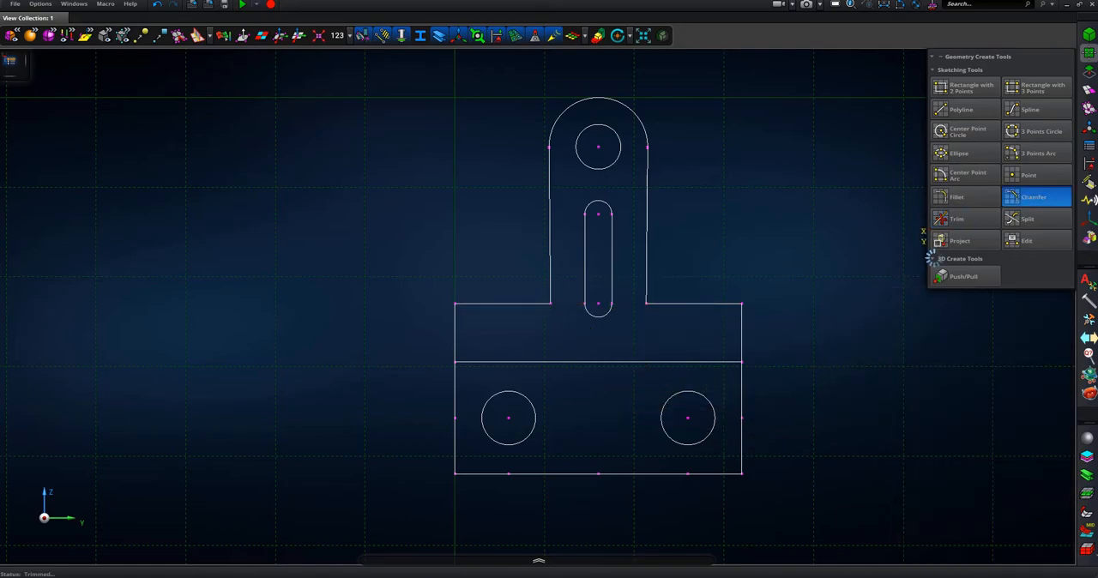
{"action": "left_click", "coordinate": [742, 377]}
{"action": "left_click", "coordinate": [726, 361]}
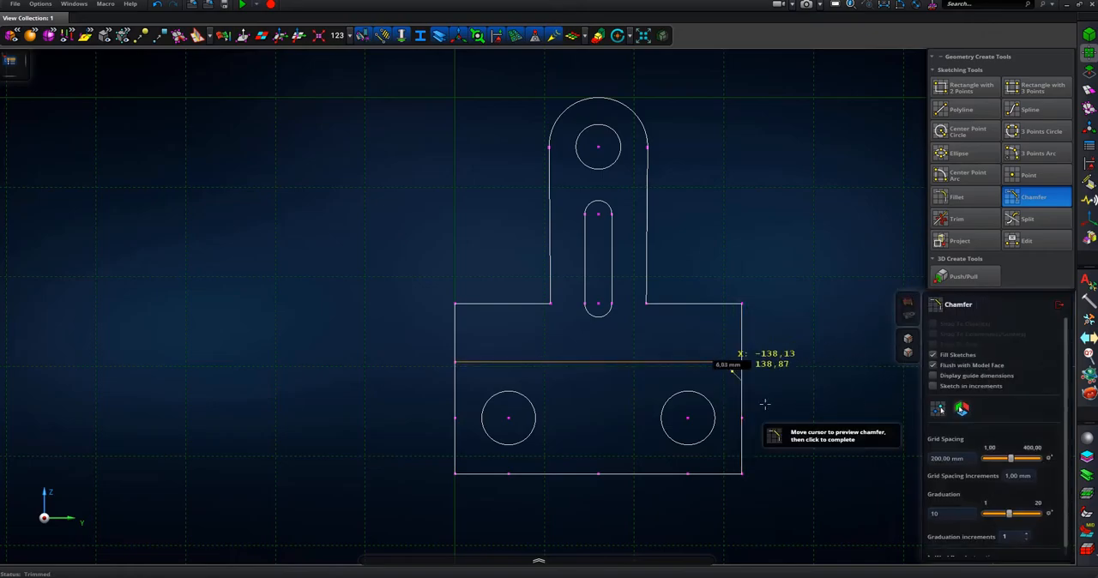
{"action": "left_click", "coordinate": [730, 375]}
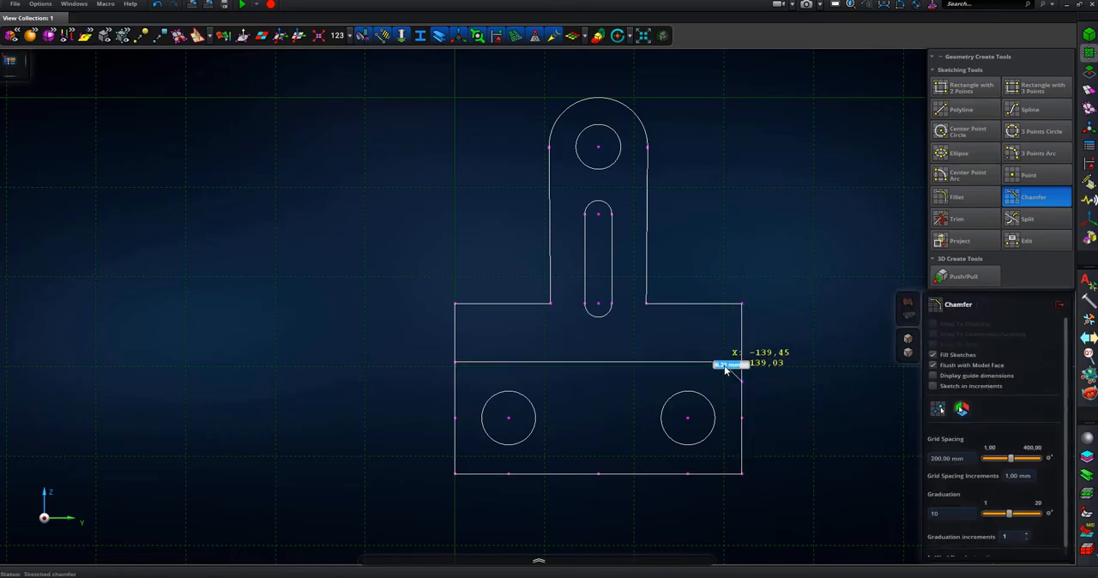
{"action": "left_click", "coordinate": [481, 362]}
{"action": "left_click", "coordinate": [458, 376]}
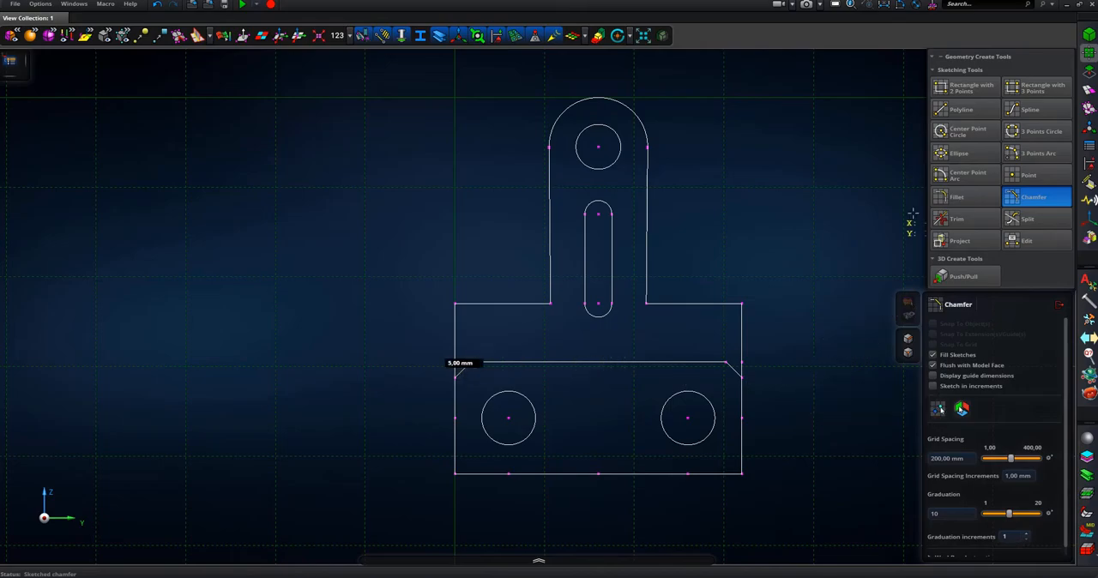
- Extend both arm sides 13 mm down to the Y 141 cross line with vertical polylines
{"action": "left_click", "coordinate": [961, 109]}
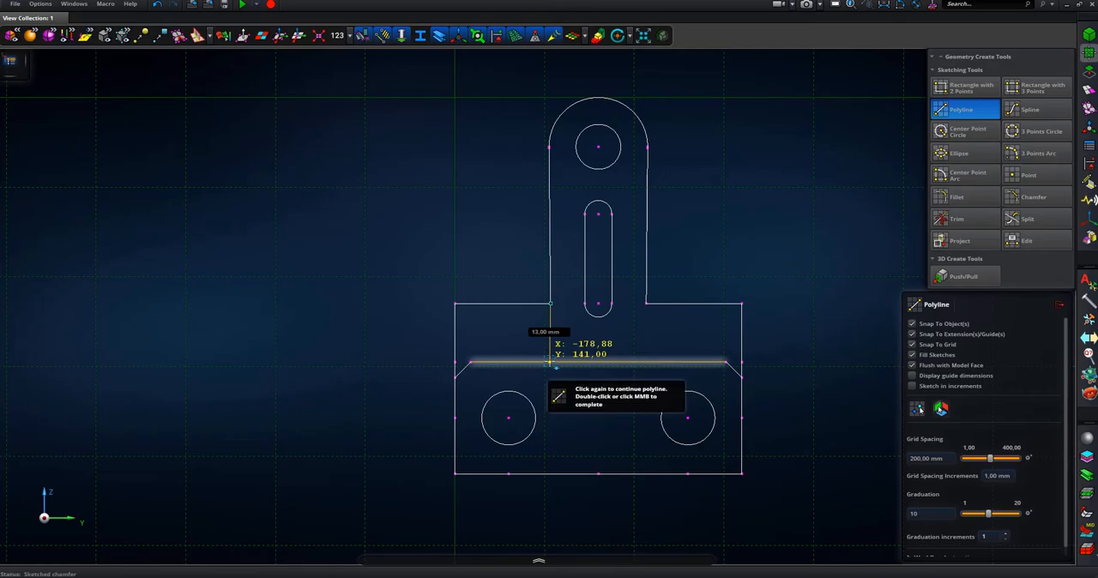
{"action": "double_click", "coordinate": [550, 363]}
{"action": "left_click", "coordinate": [647, 305]}
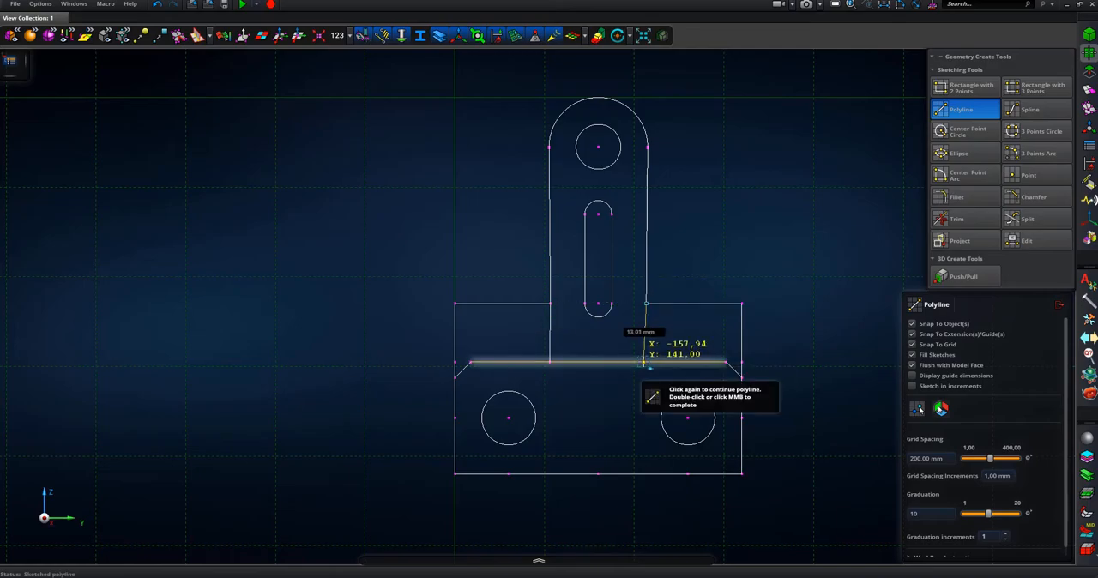
{"action": "double_click", "coordinate": [646, 363]}
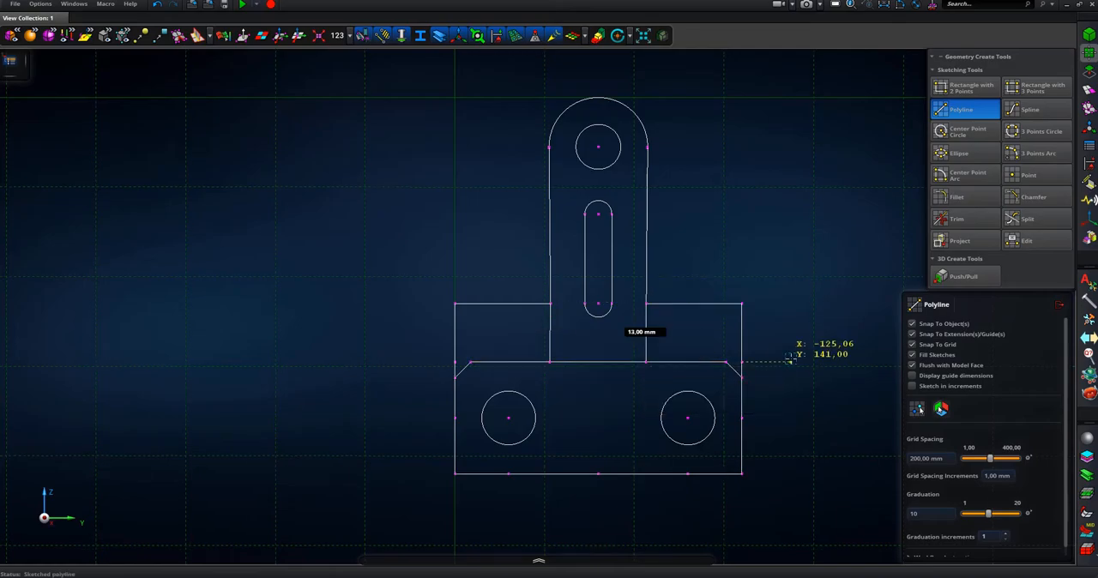
- Trim the outline left and right of the arm above the chamfers and the Y 141 line between the arm sides
{"action": "left_click", "coordinate": [968, 224]}
{"action": "left_click", "coordinate": [491, 304]}
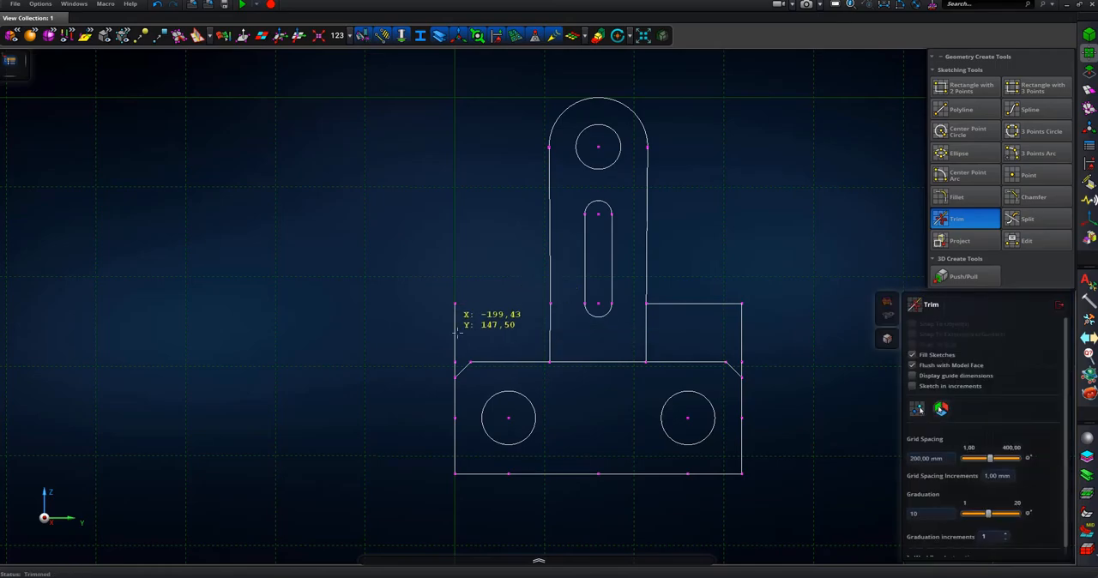
{"action": "left_click", "coordinate": [456, 334]}
{"action": "left_click", "coordinate": [742, 352]}
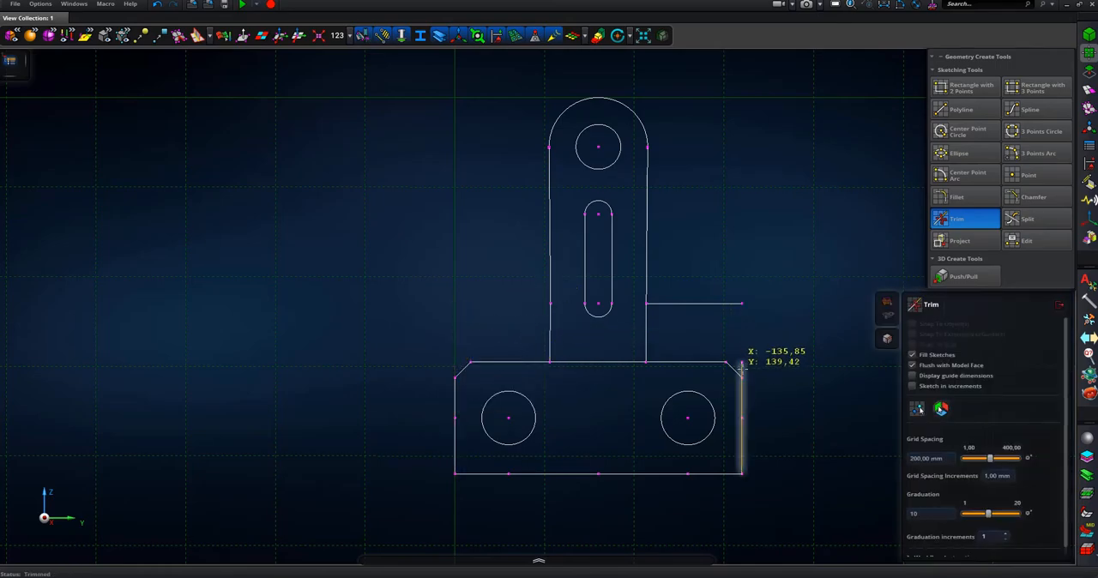
{"action": "left_click", "coordinate": [735, 305]}
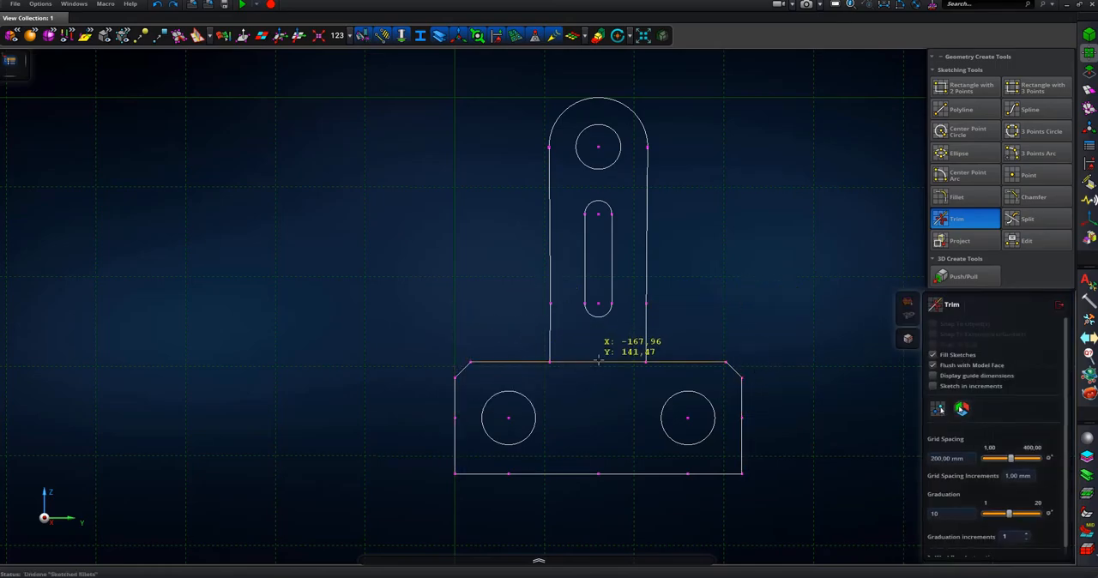
- Fillet both inner corners between the arm and the base with an 8 mm radius and finish the sketch
{"action": "left_click", "coordinate": [959, 197]}
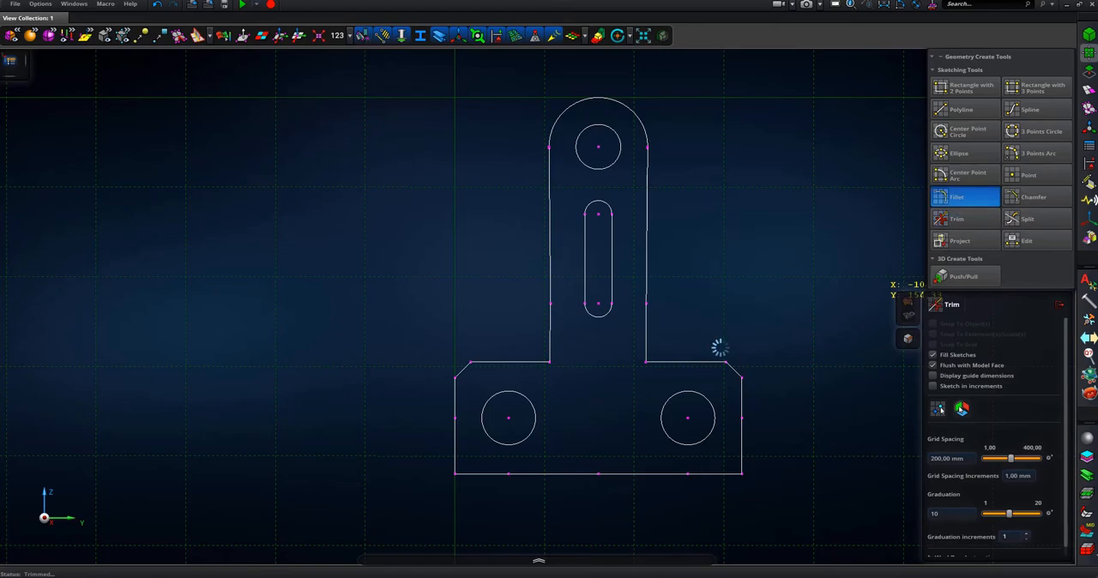
{"action": "left_click", "coordinate": [646, 343]}
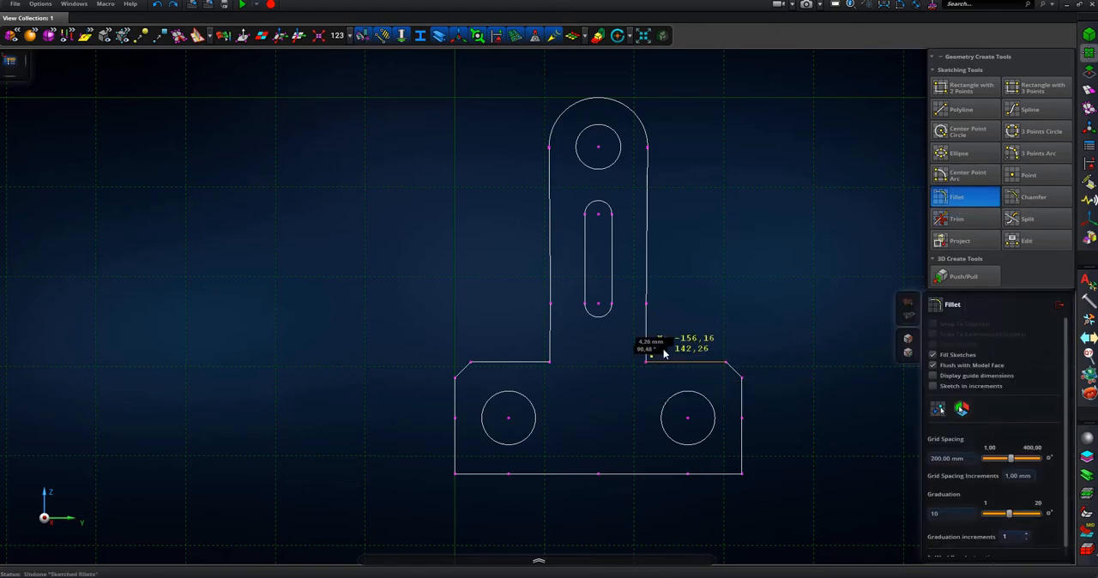
{"action": "left_click", "coordinate": [682, 376]}
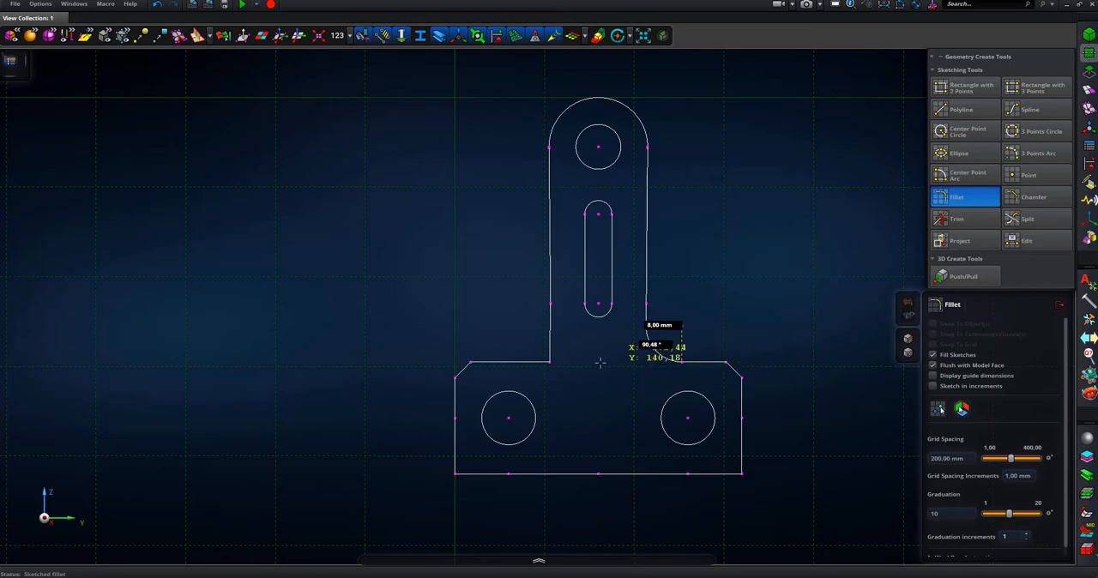
{"action": "left_click", "coordinate": [550, 359]}
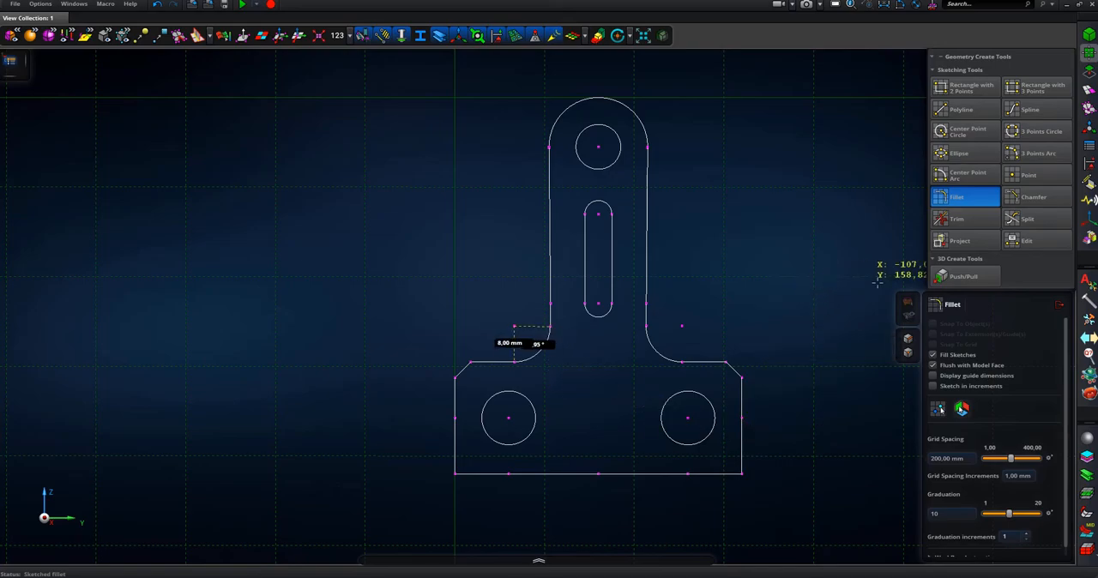
{"action": "left_click", "coordinate": [1061, 308]}
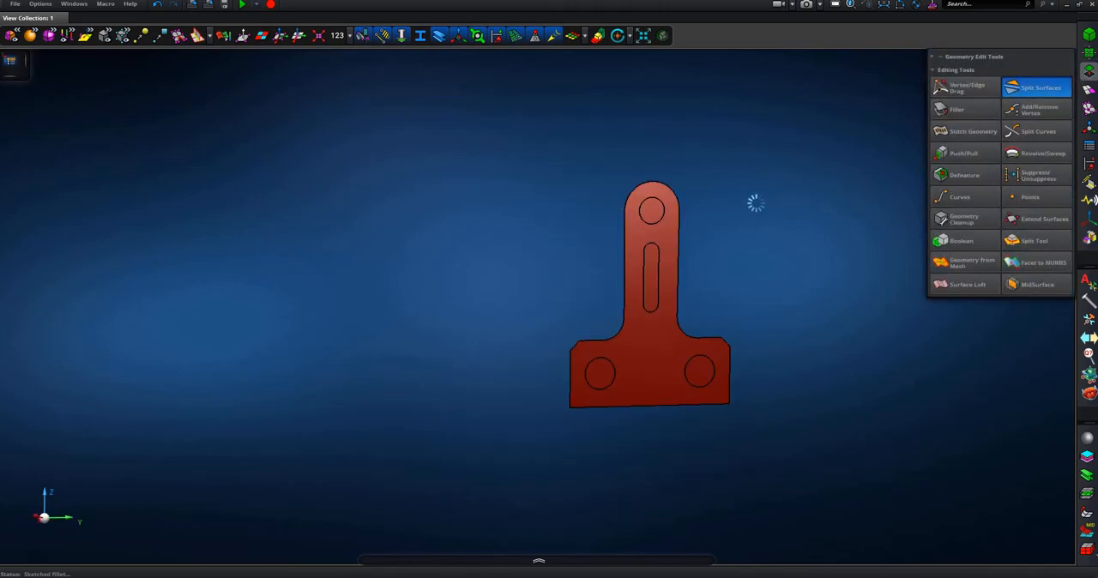
- Delete the faces inside the three hole circles and the slot to open them in the plate
{"action": "scroll", "coordinate": [733, 241], "scroll_direction": "up", "scroll_amount": 4}
{"action": "middle_click_drag", "start_coordinate": [733, 241], "coordinate": [747, 228]}
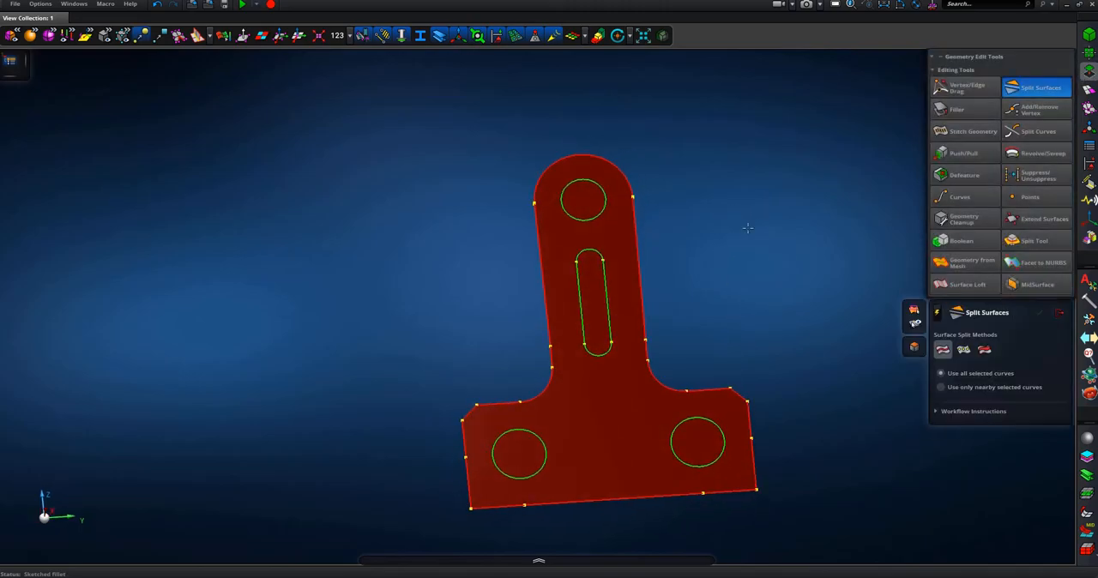
{"action": "left_click", "coordinate": [577, 200]}
{"action": "left_click", "coordinate": [594, 296]}
{"action": "left_click", "coordinate": [519, 453]}
{"action": "left_click", "coordinate": [696, 444]}
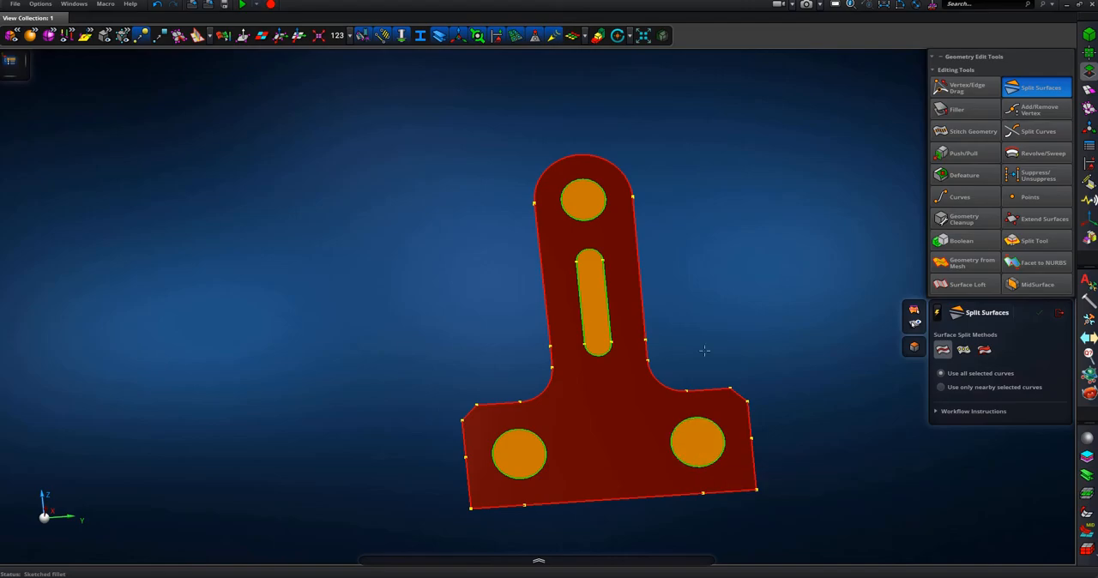
{"action": "right_click", "coordinate": [706, 346]}
{"action": "left_click", "coordinate": [661, 364]}
- Thicken the plate face into a solid bracket with Push/Pull
{"action": "middle_click_drag", "start_coordinate": [663, 360], "coordinate": [687, 258]}
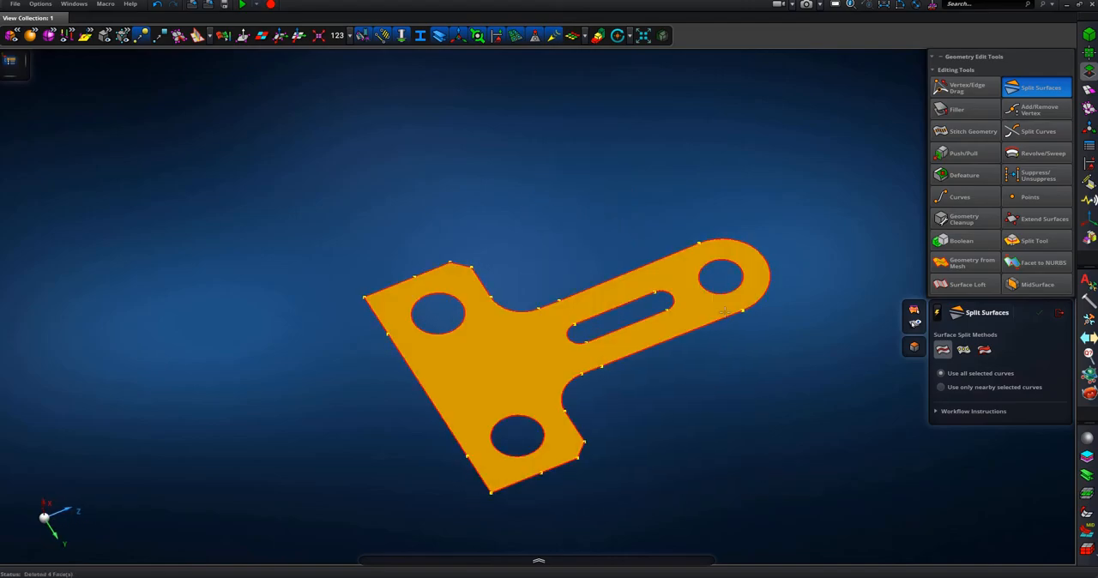
{"action": "left_click", "coordinate": [1087, 53]}
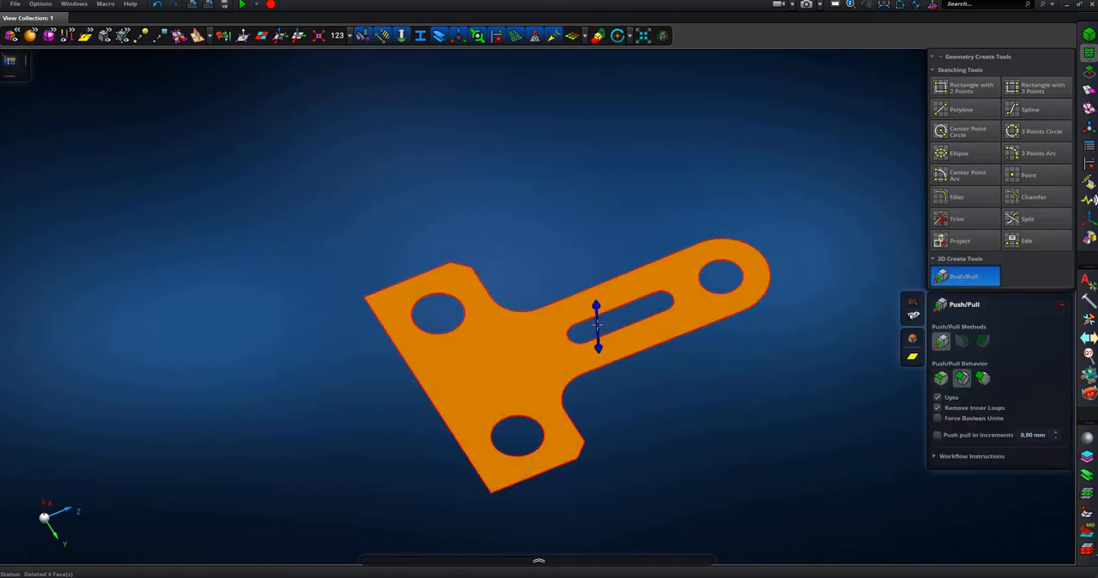
{"action": "left_click_drag", "start_coordinate": [598, 325], "coordinate": [781, 400]}
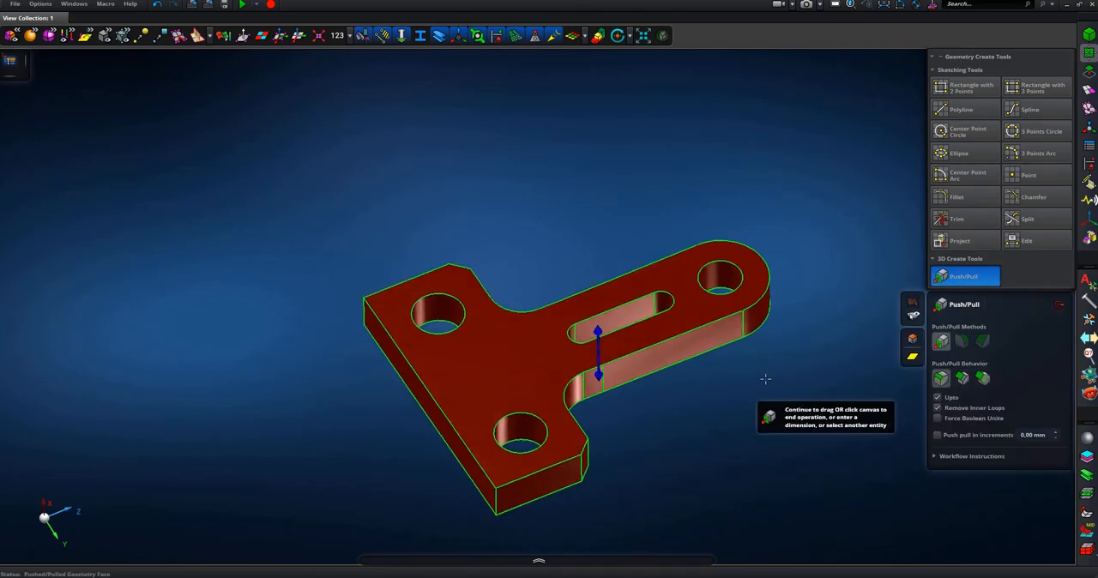